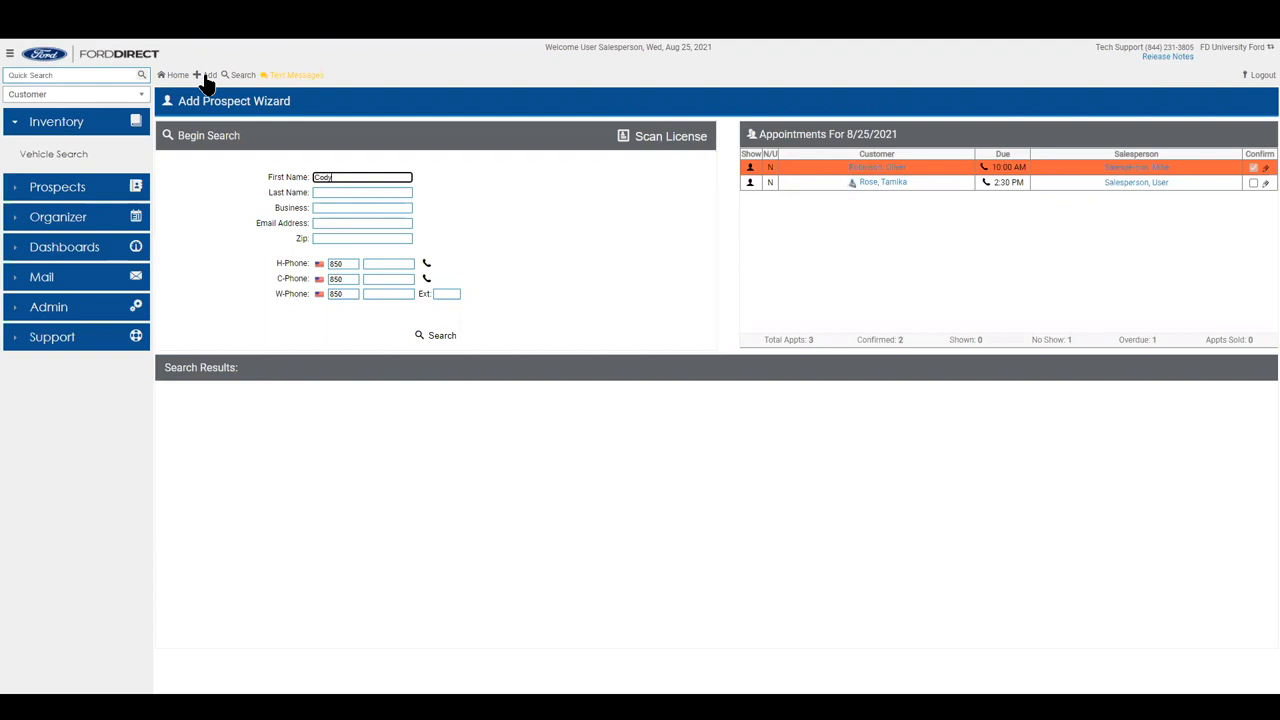
Enter the prospect's last name and cell phone number in the search form.
key(Tab)
key(Tab)
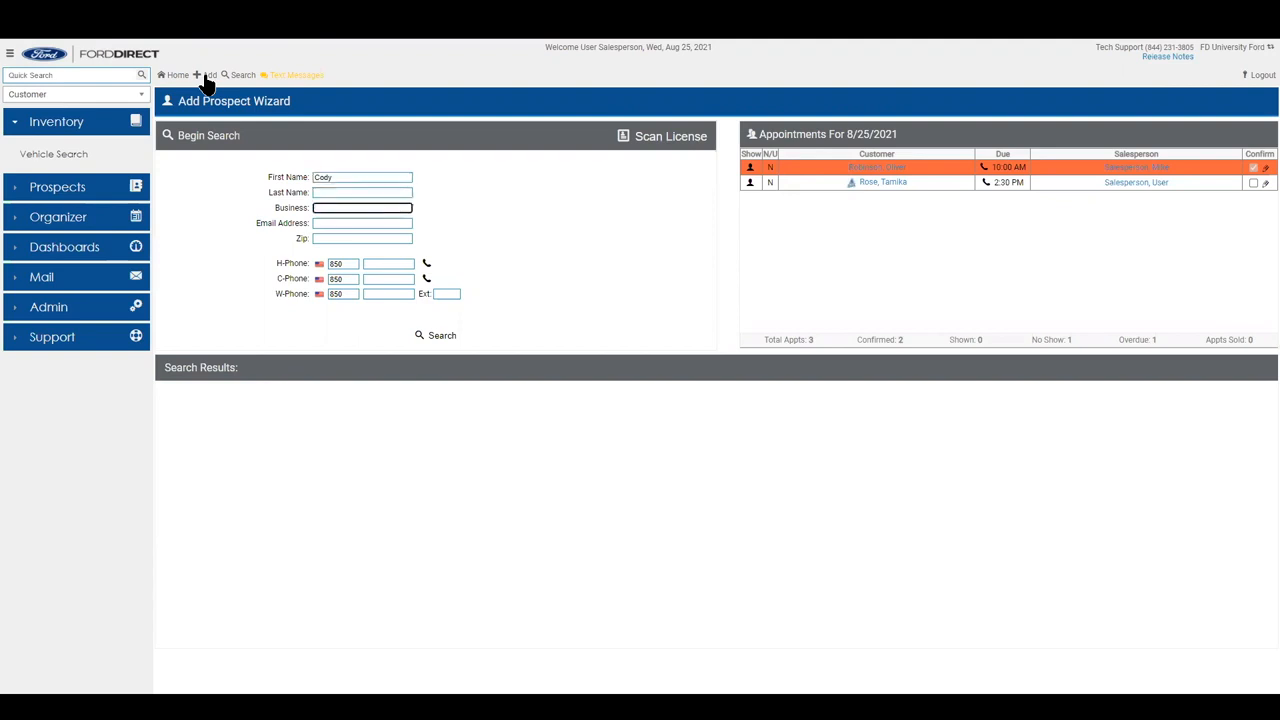
key(shift+Tab)
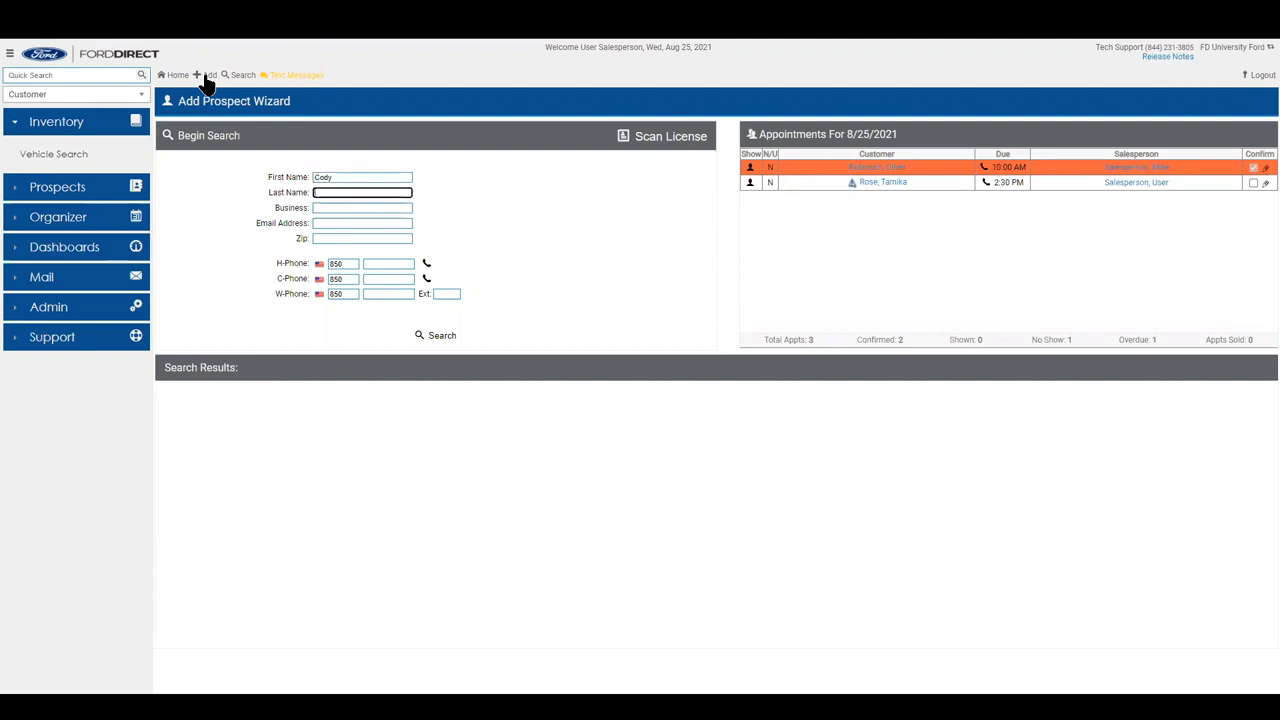
key(Tab)
key(Tab)
key(Tab)
key(Tab)
key(Tab)
key(Tab)
key(Tab)
key(Tab)
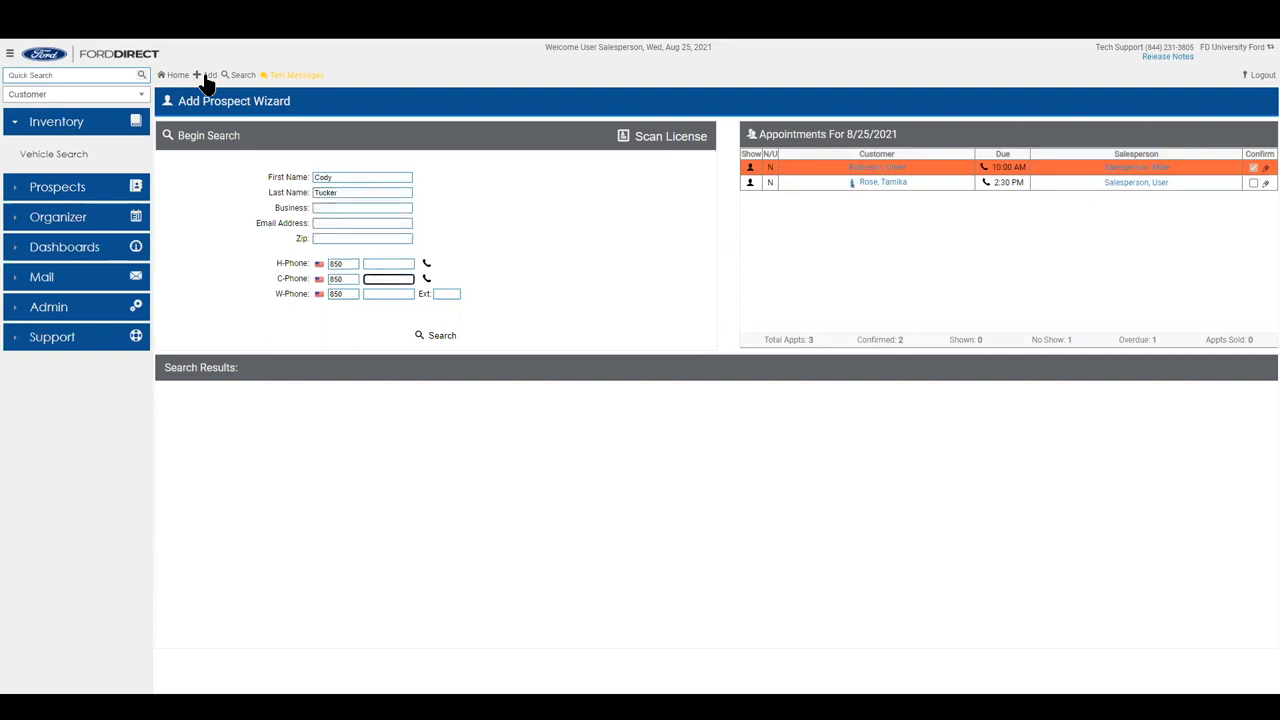
key(shift+Tab)
key(shift+Tab)
key(shift+Tab)
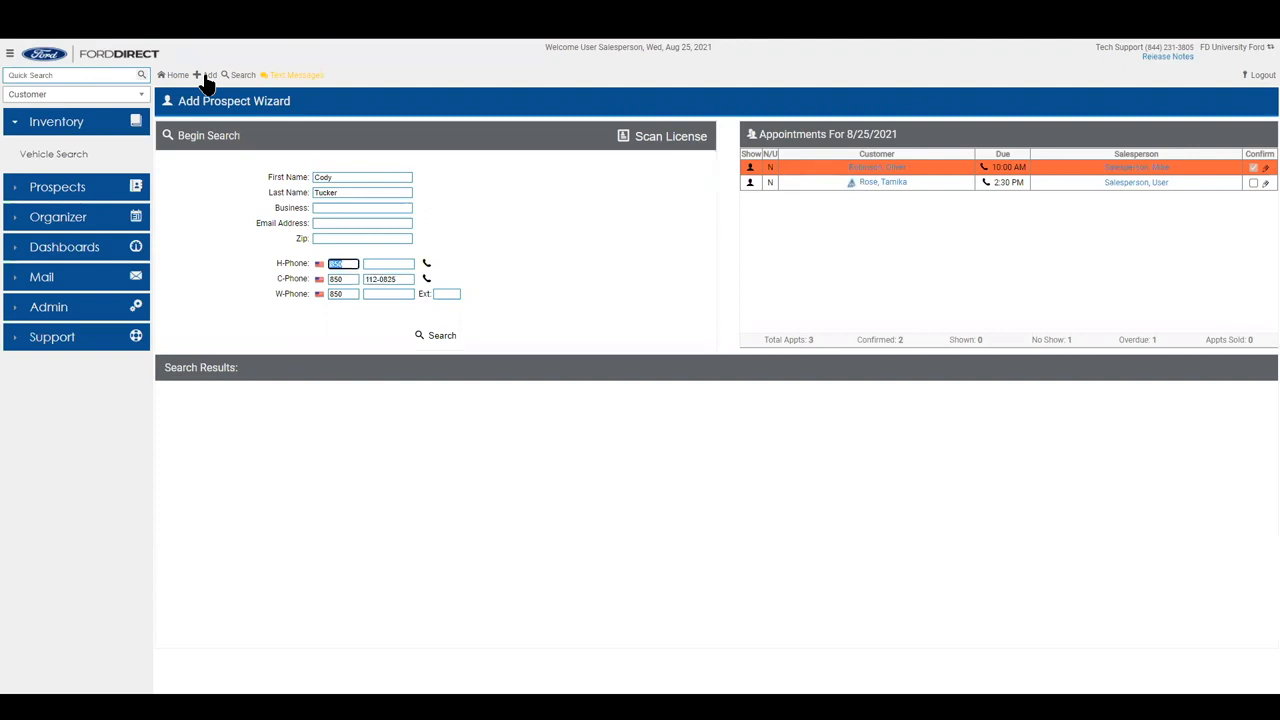
Search for matching customers, then open the first match's Opportunity Details.
click(449, 340)
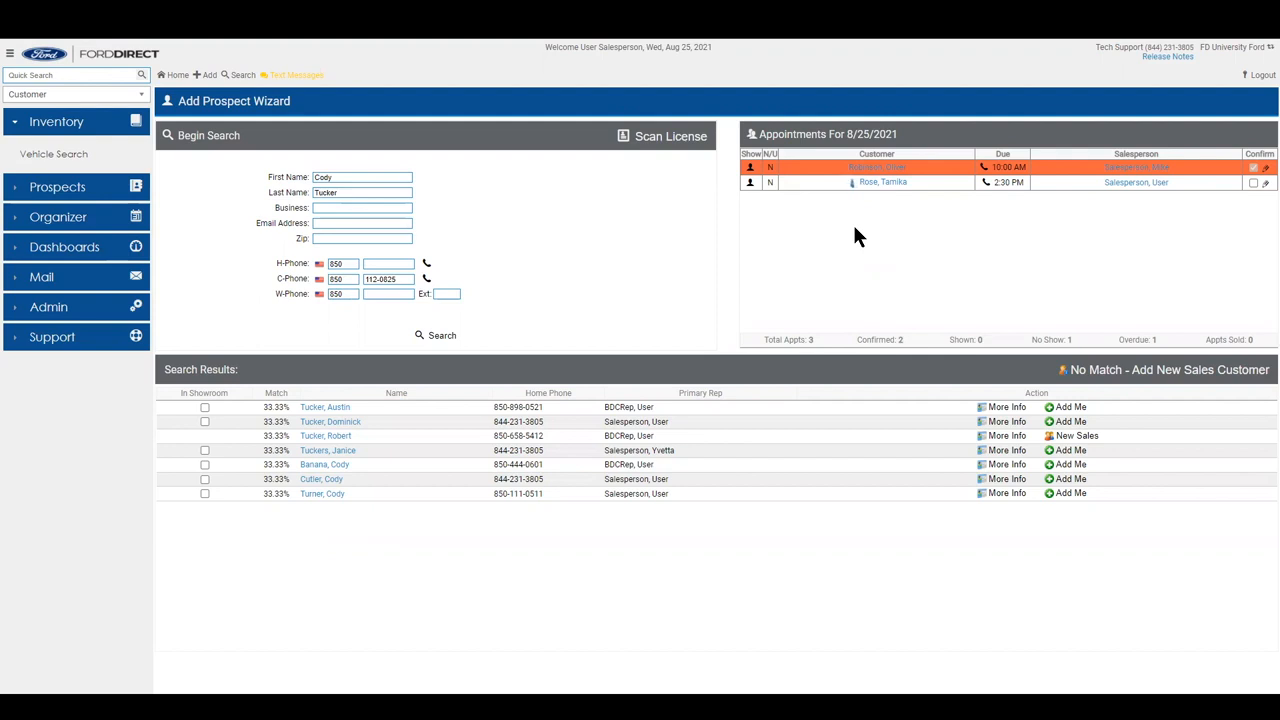
click(750, 170)
double_click(275, 393)
click(1005, 408)
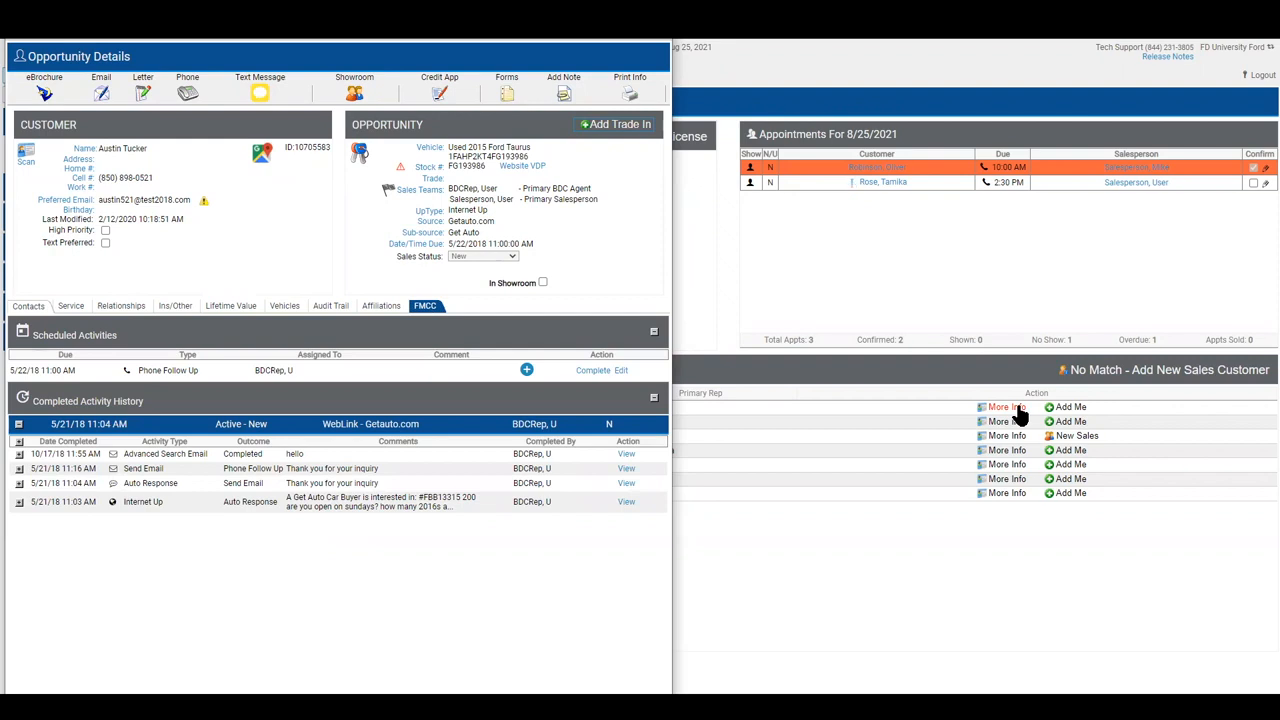
click(656, 52)
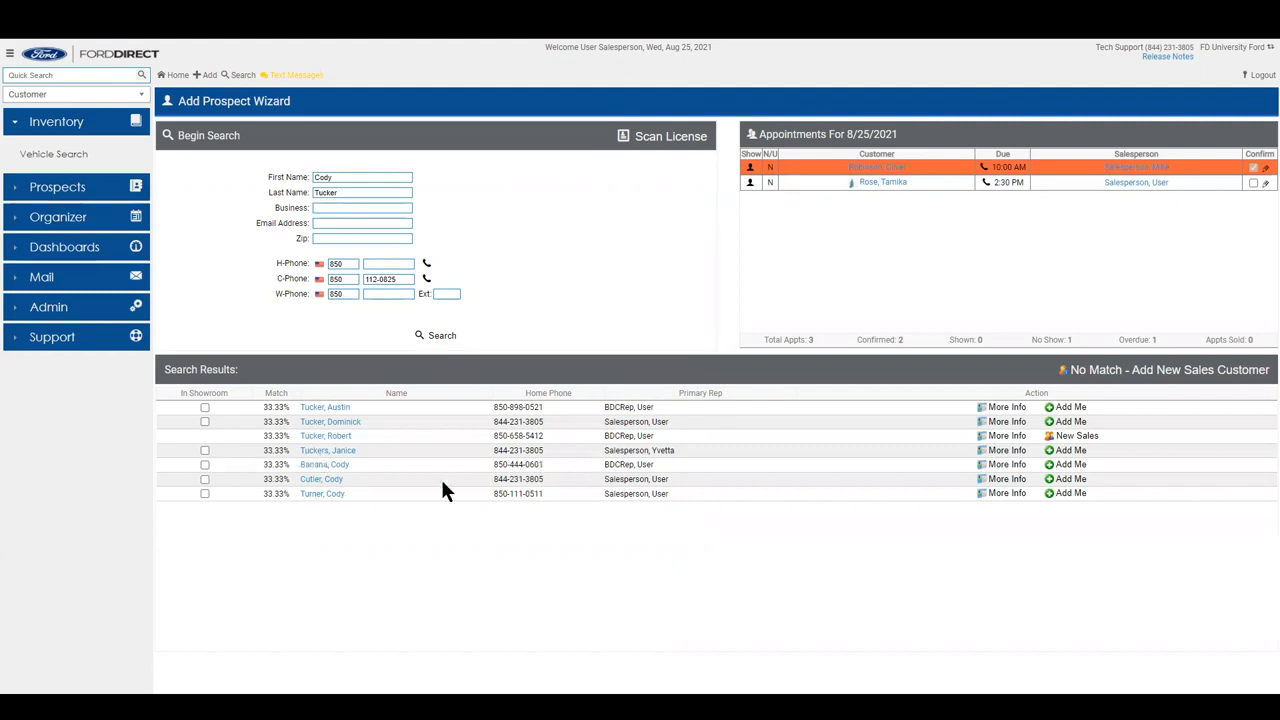
drag(604, 454, 671, 455)
click(681, 454)
click(1065, 452)
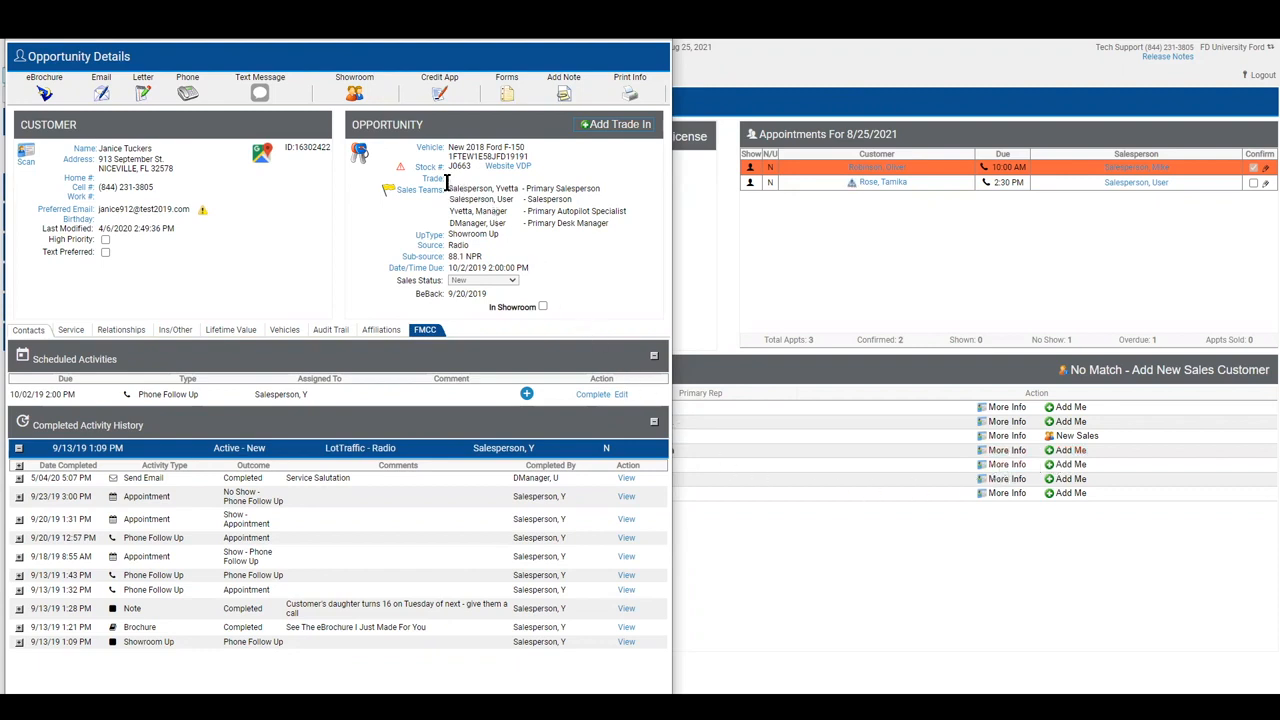
drag(456, 188, 519, 188)
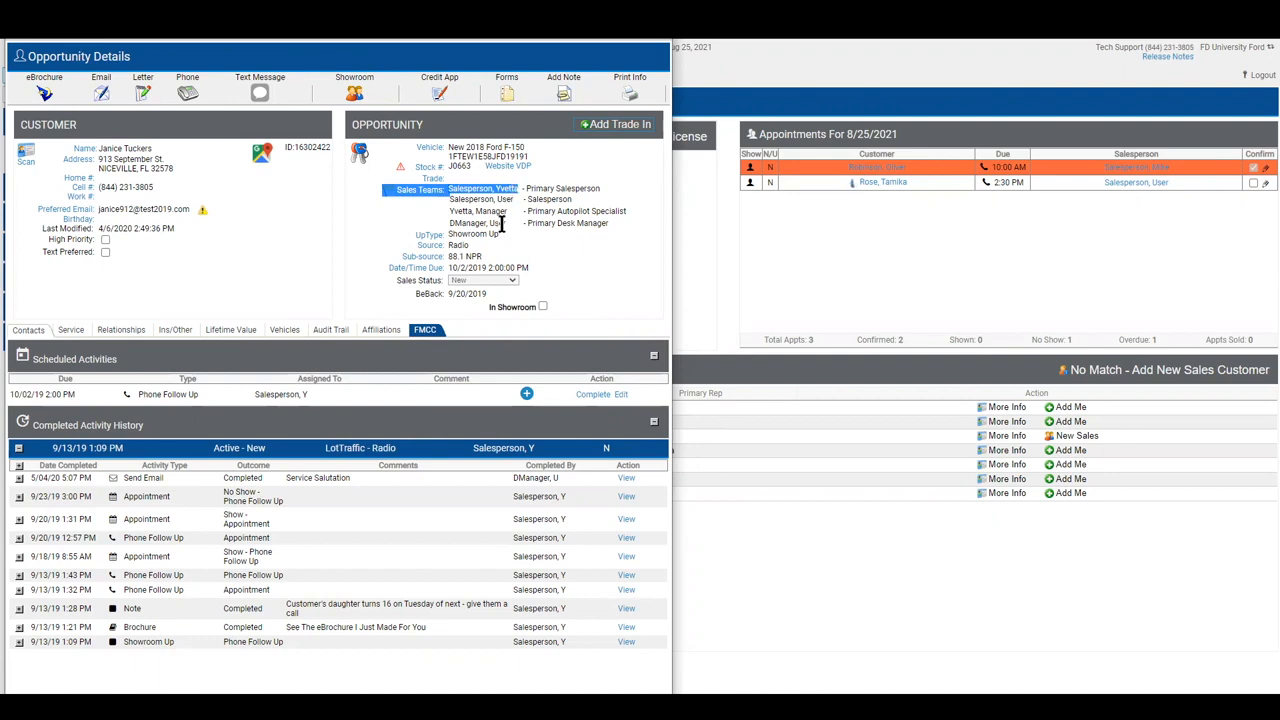
click(589, 256)
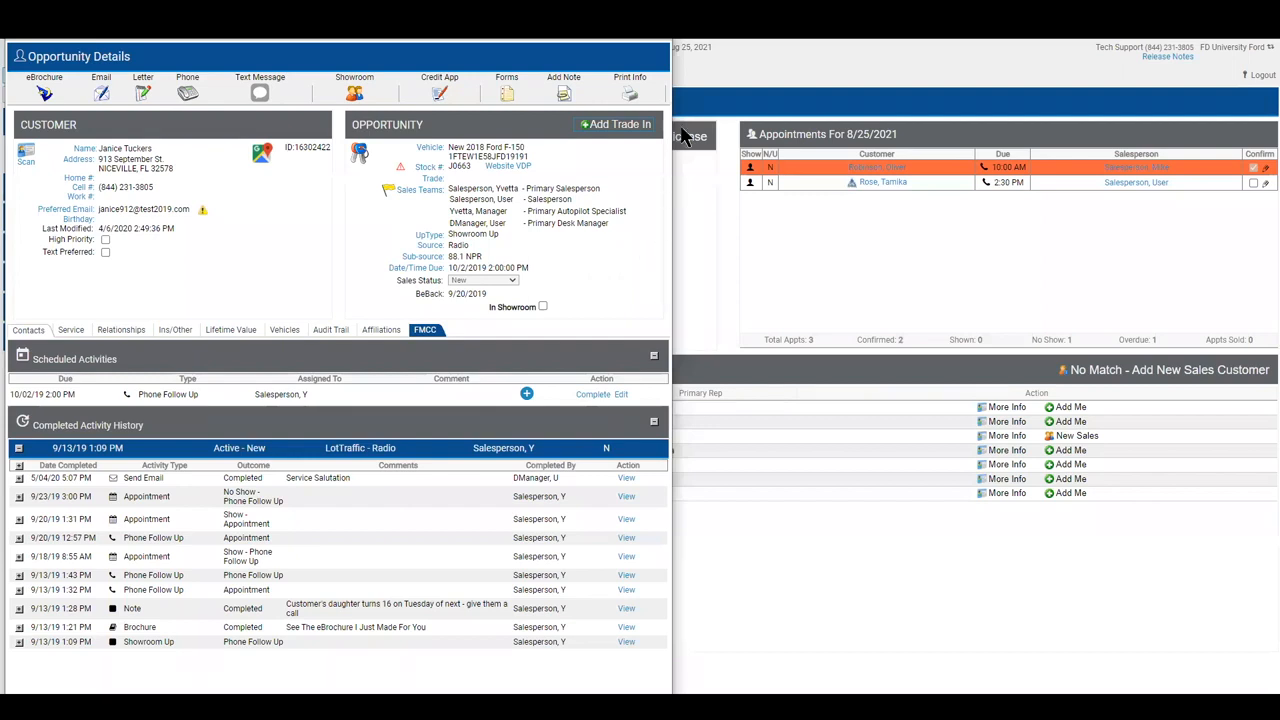
click(656, 22)
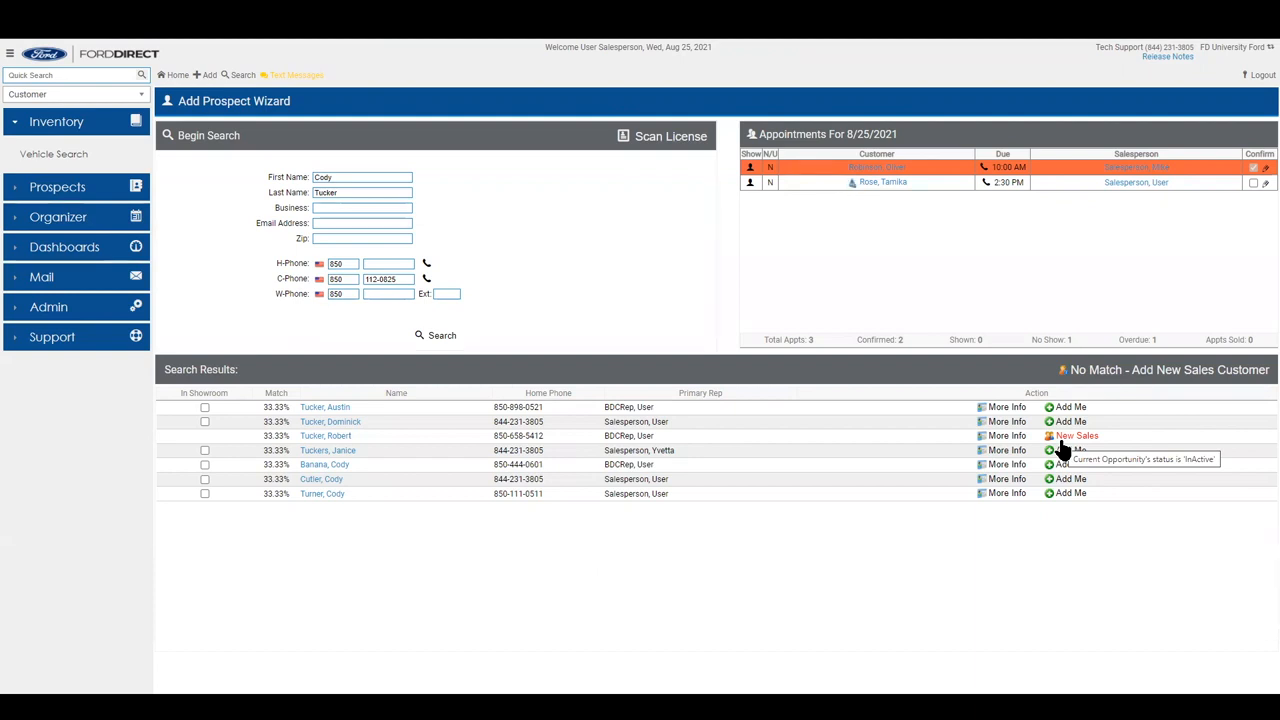
click(1062, 442)
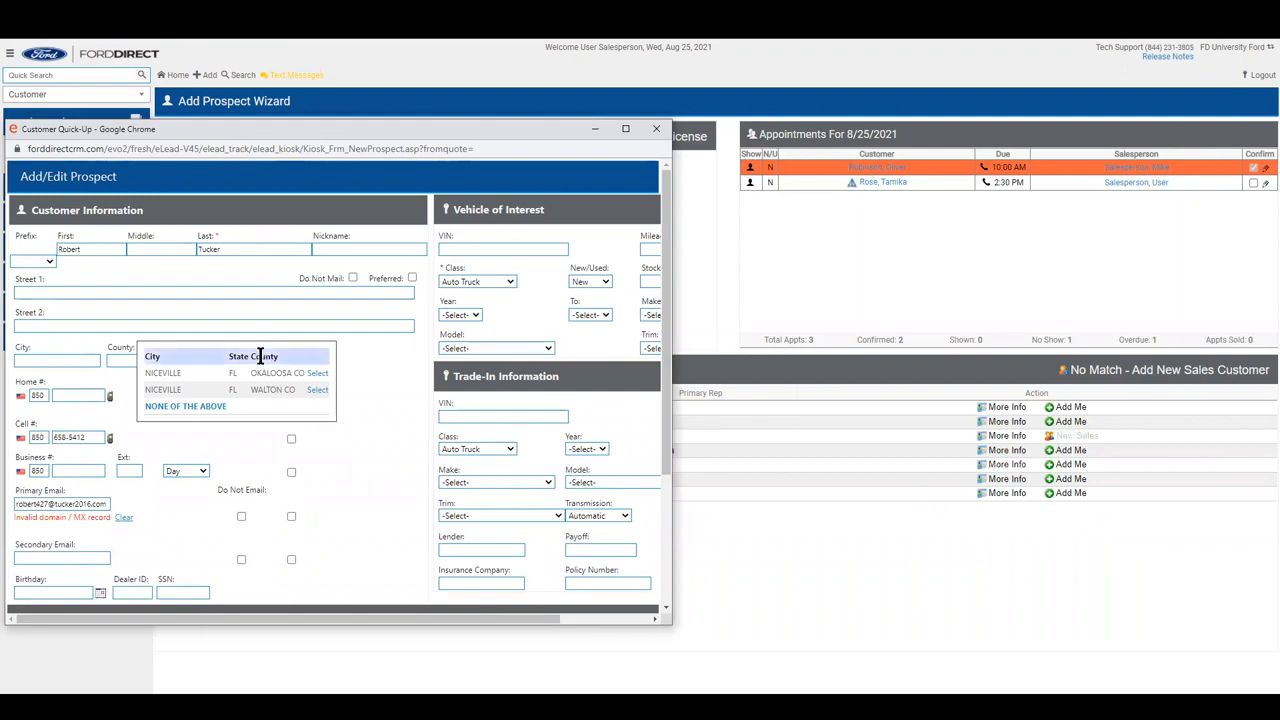
scroll(506, 266, down, 2)
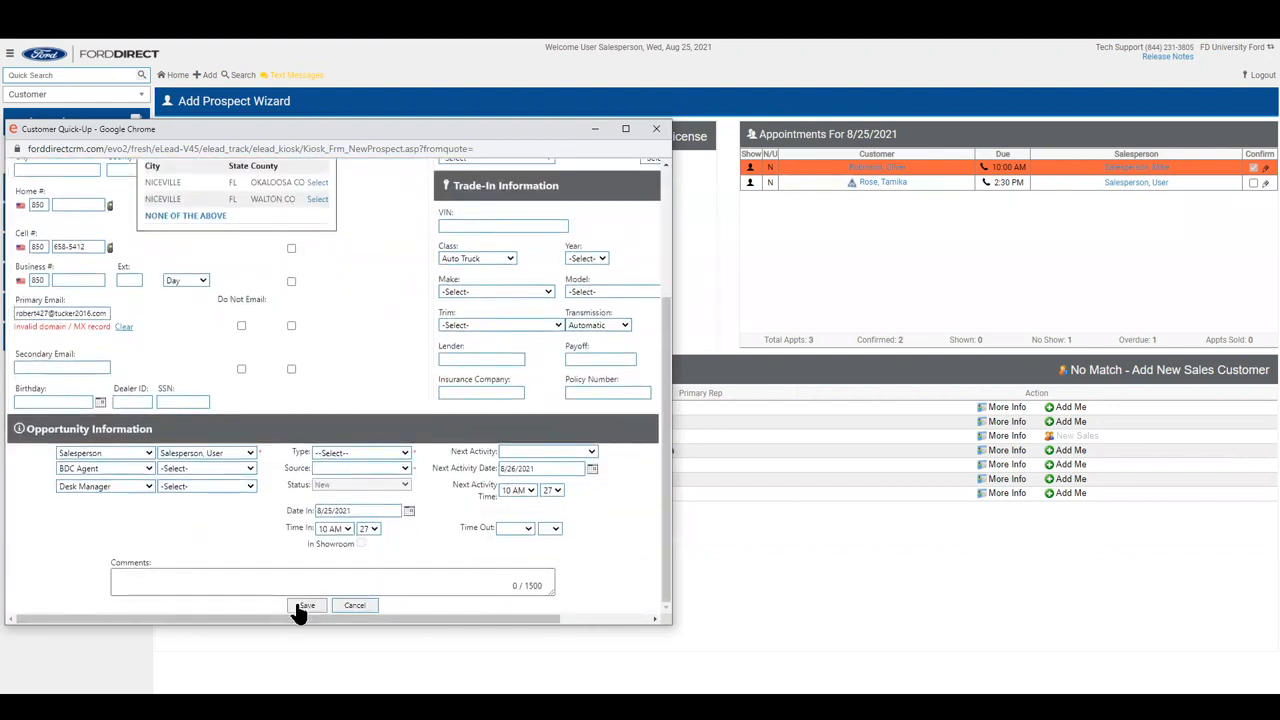
click(336, 613)
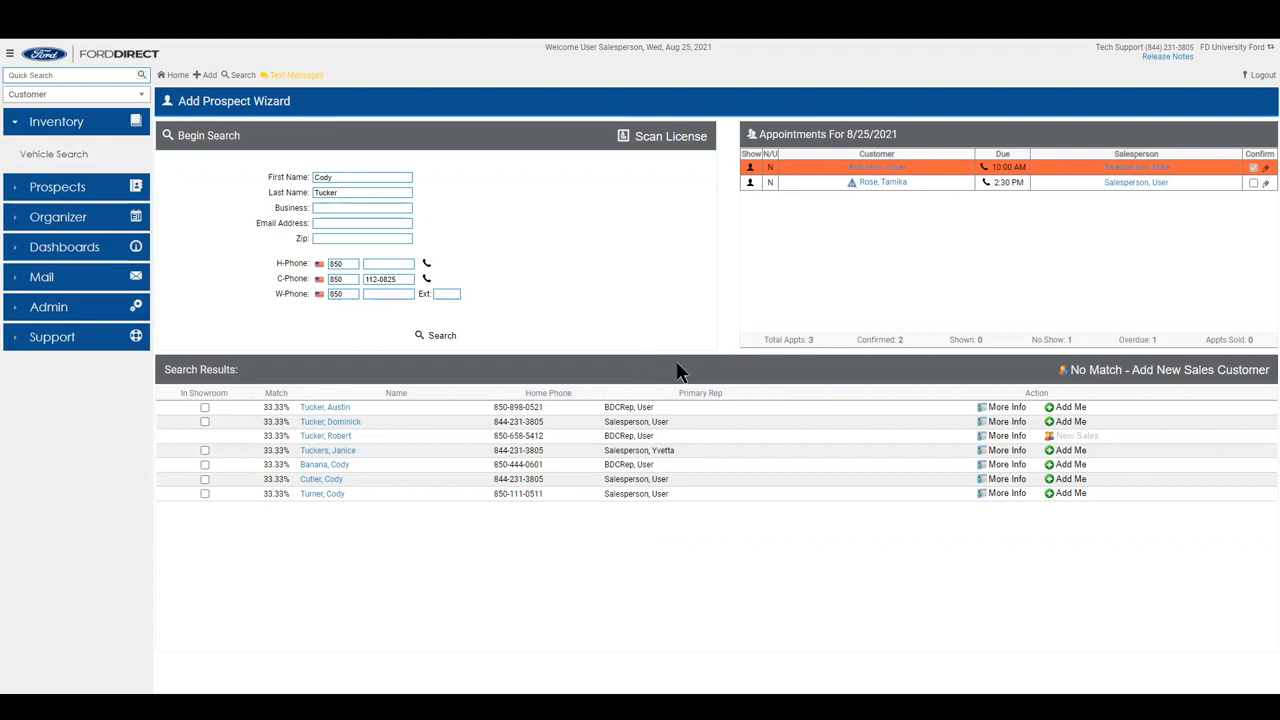
Choose 'No Match - Add New Sales Customer' to open a prefilled Add/Edit Prospect form.
click(1090, 372)
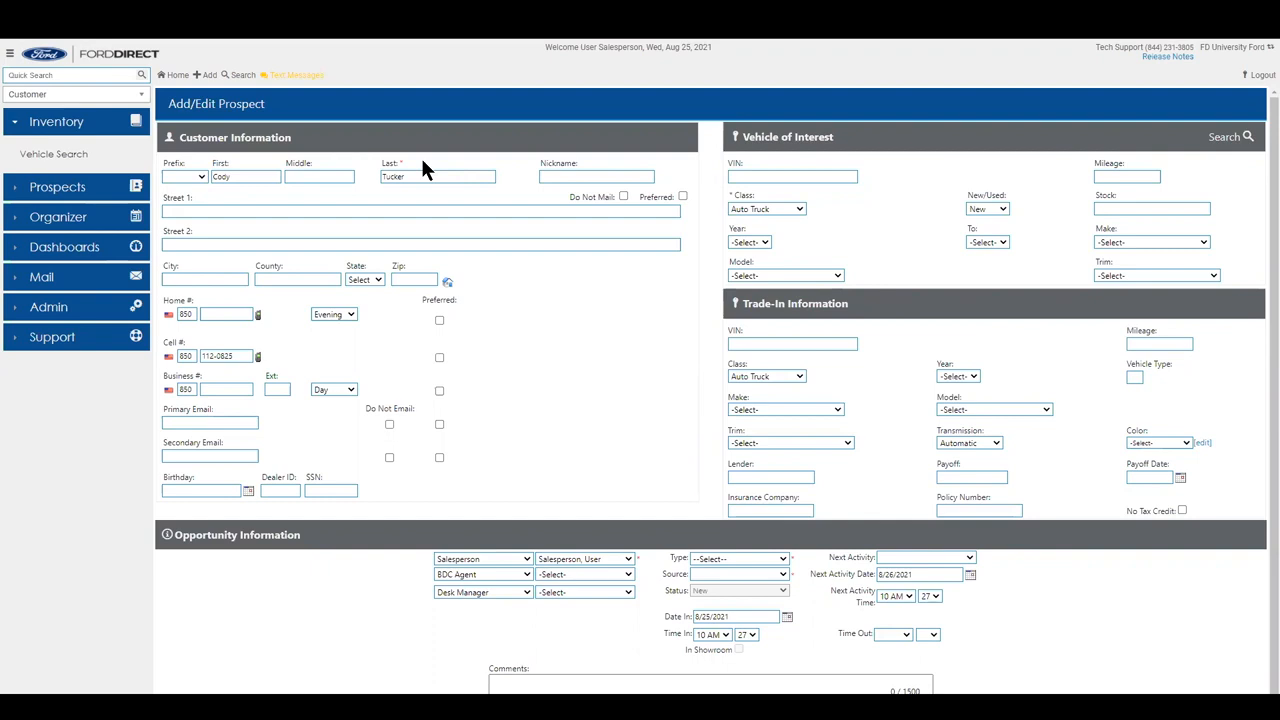
Enter the prospect's ZIP code and look up its matching city and county.
click(419, 281)
text(32578)
click(449, 285)
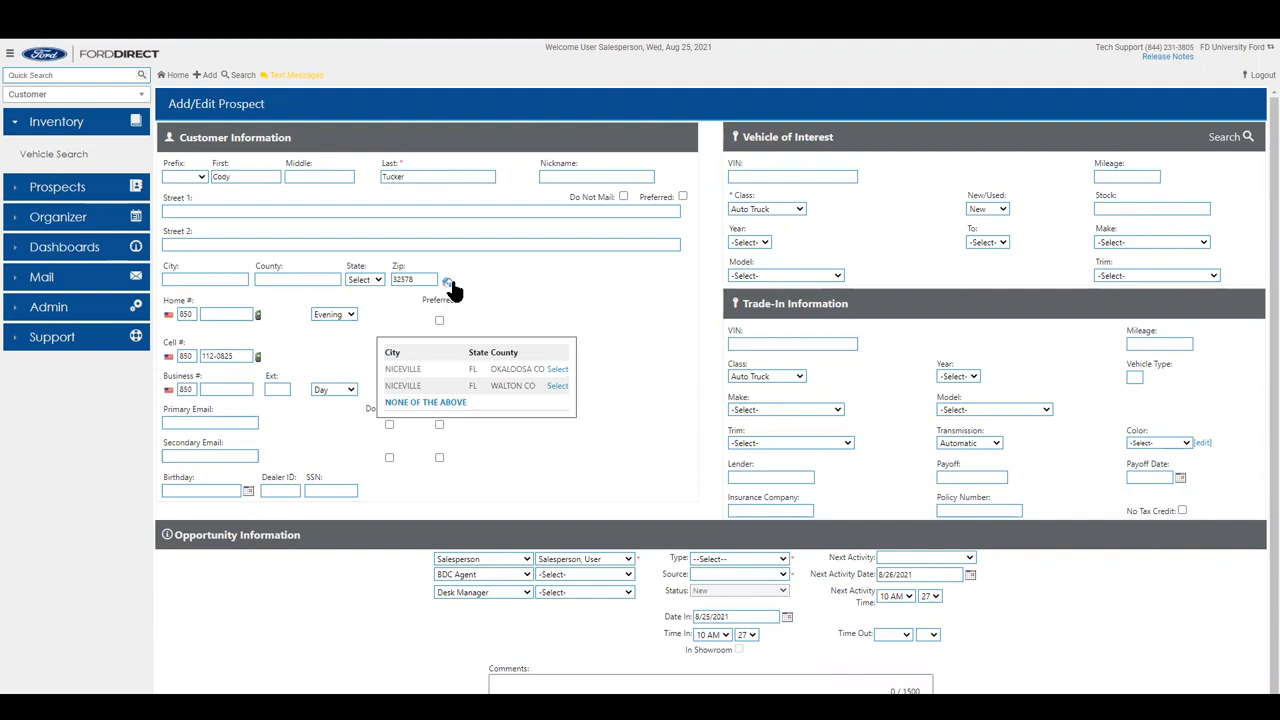
Select the NICEVILLE / WALTON CO, FL row from the ZIP lookup.
click(557, 386)
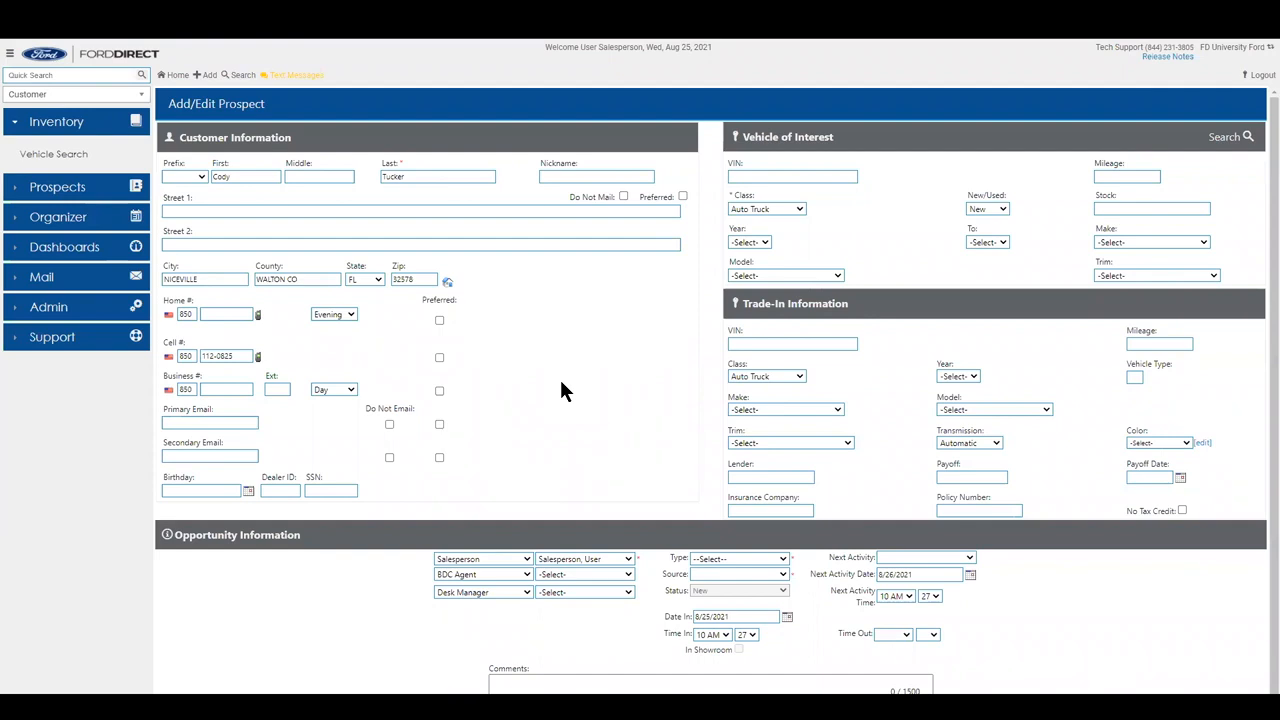
Enter the prospect's home phone number and look up the street address from it.
click(211, 314)
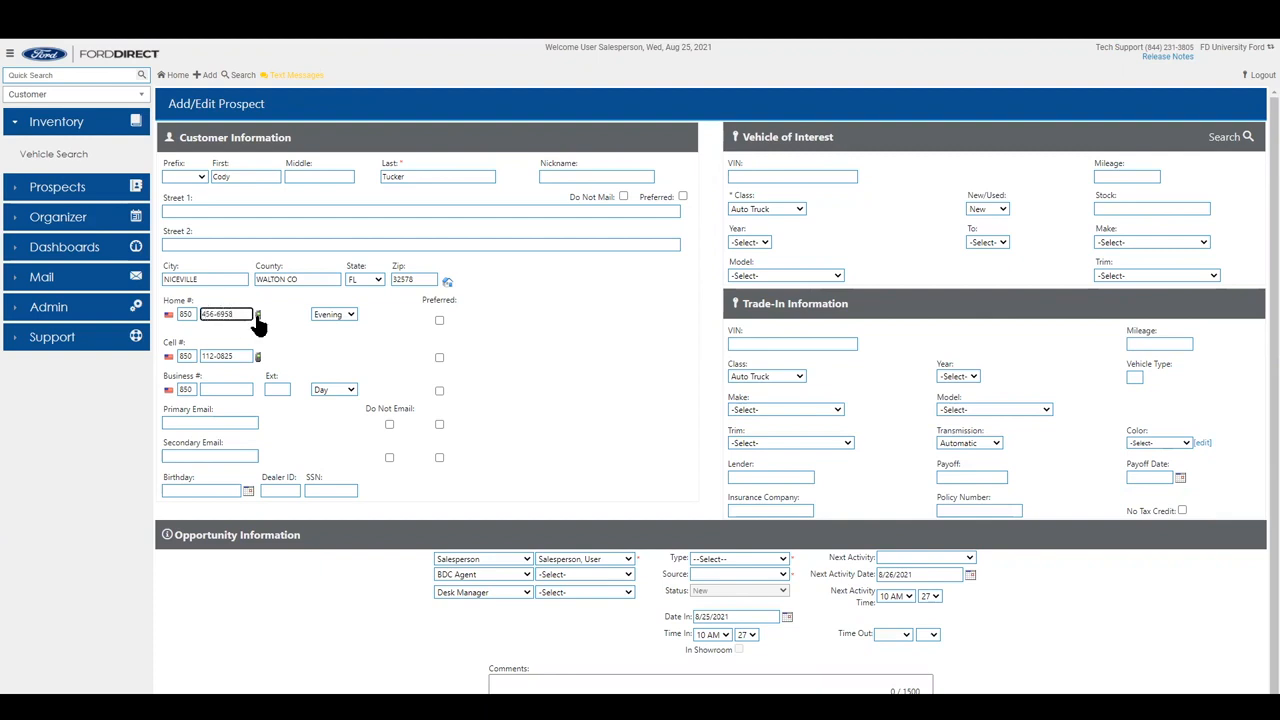
click(257, 316)
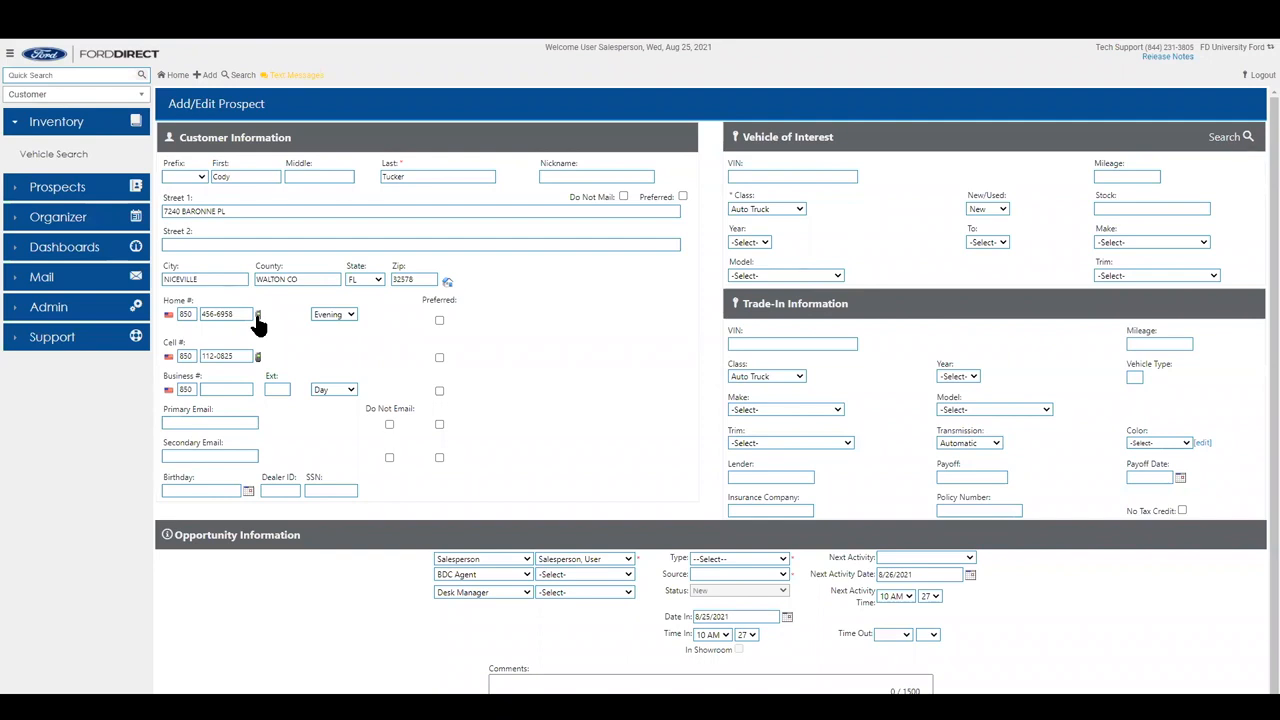
Replace the looked-up Street 1 value with the prospect's correct street address.
double_click(253, 214)
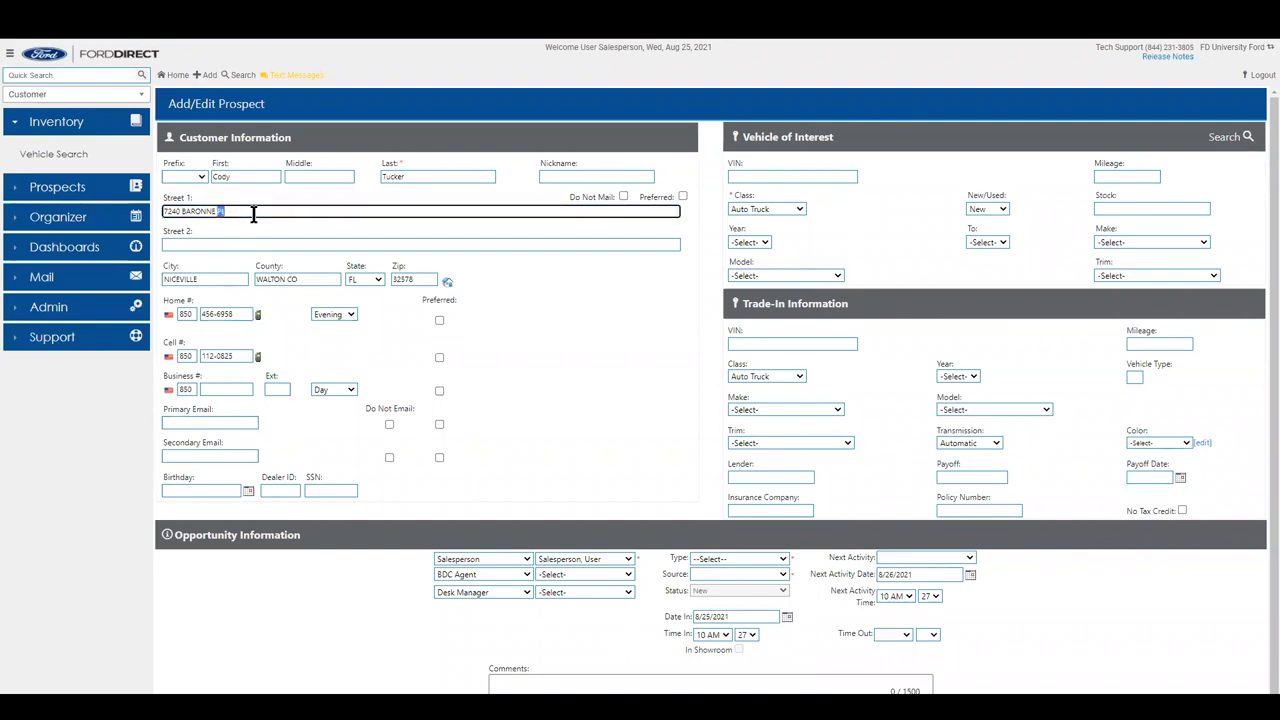
triple_click(253, 214)
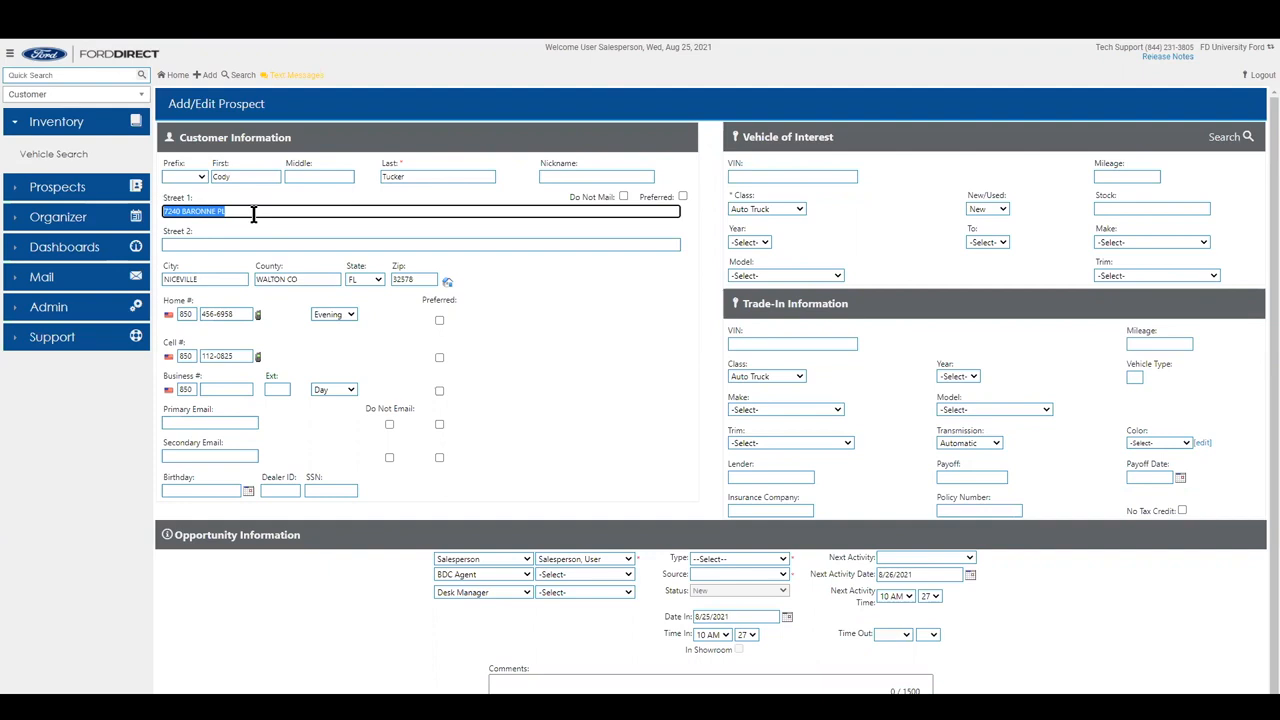
key(BackSpace)
Change the home phone to the new area code and number, dismissing the empty lookup result.
double_click(193, 314)
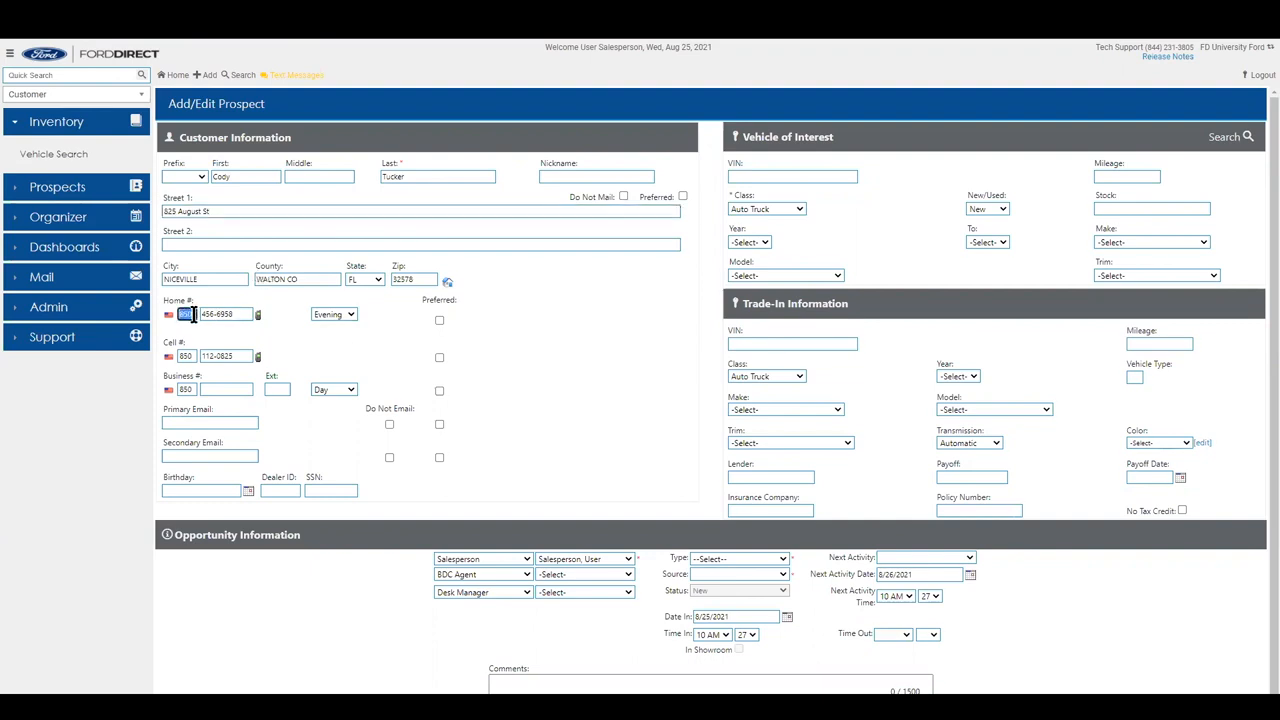
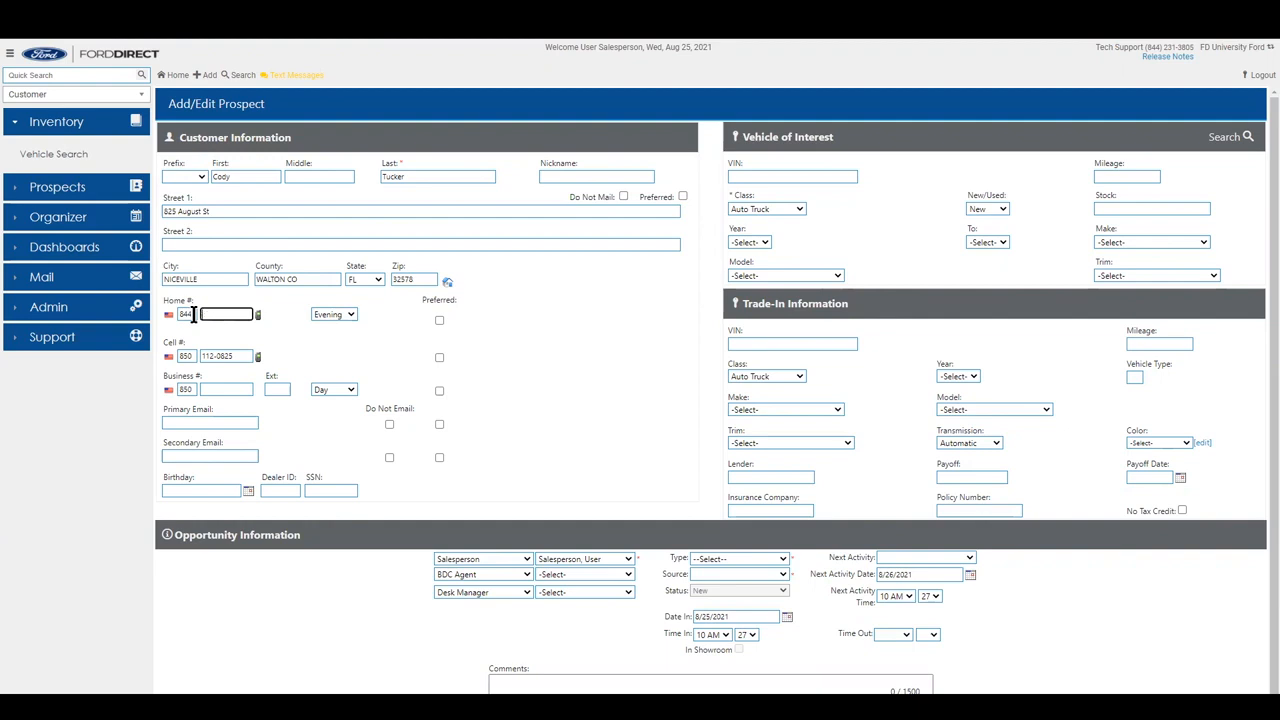
click(258, 315)
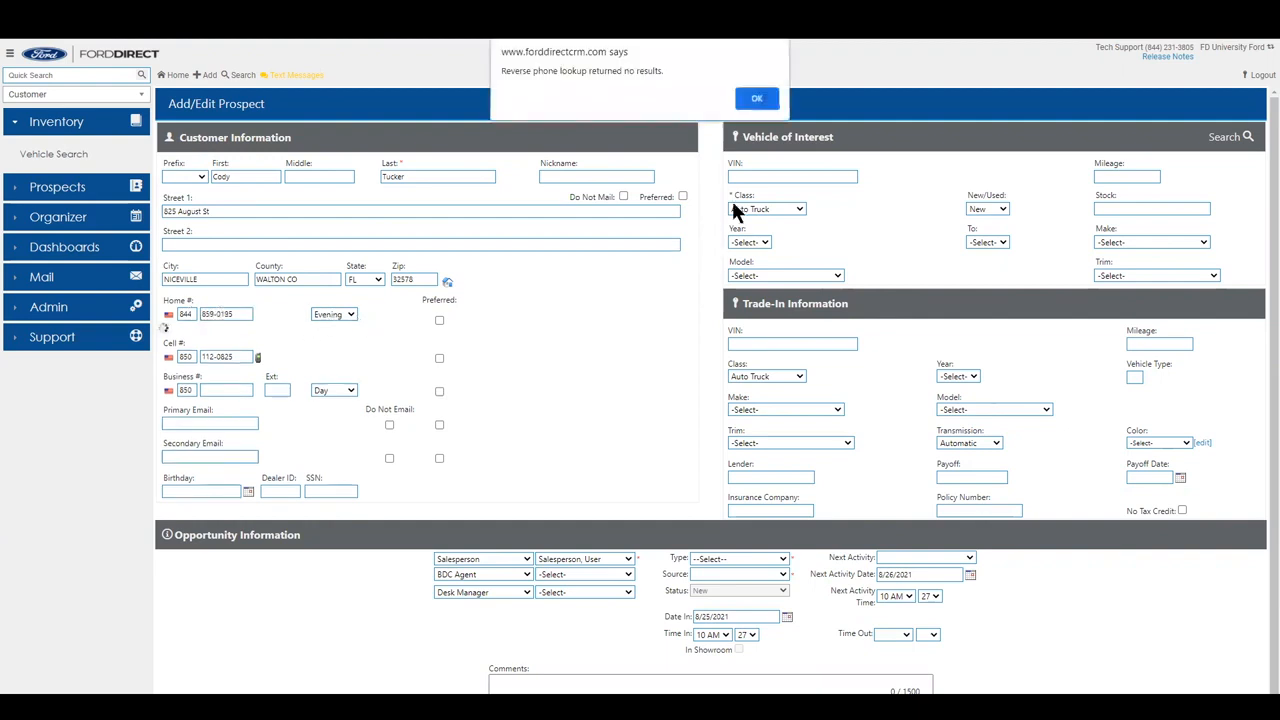
click(757, 103)
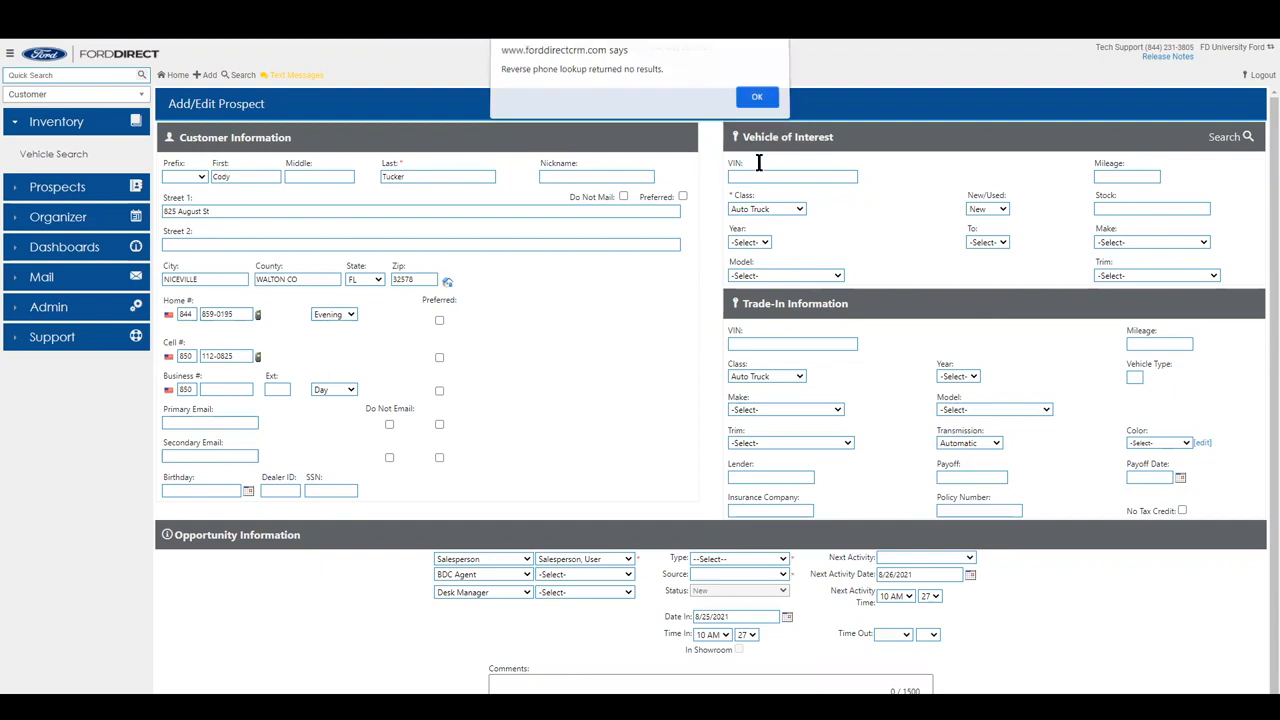
Enter the prospect's primary email address and correct its domain typo so it validates.
click(243, 421)
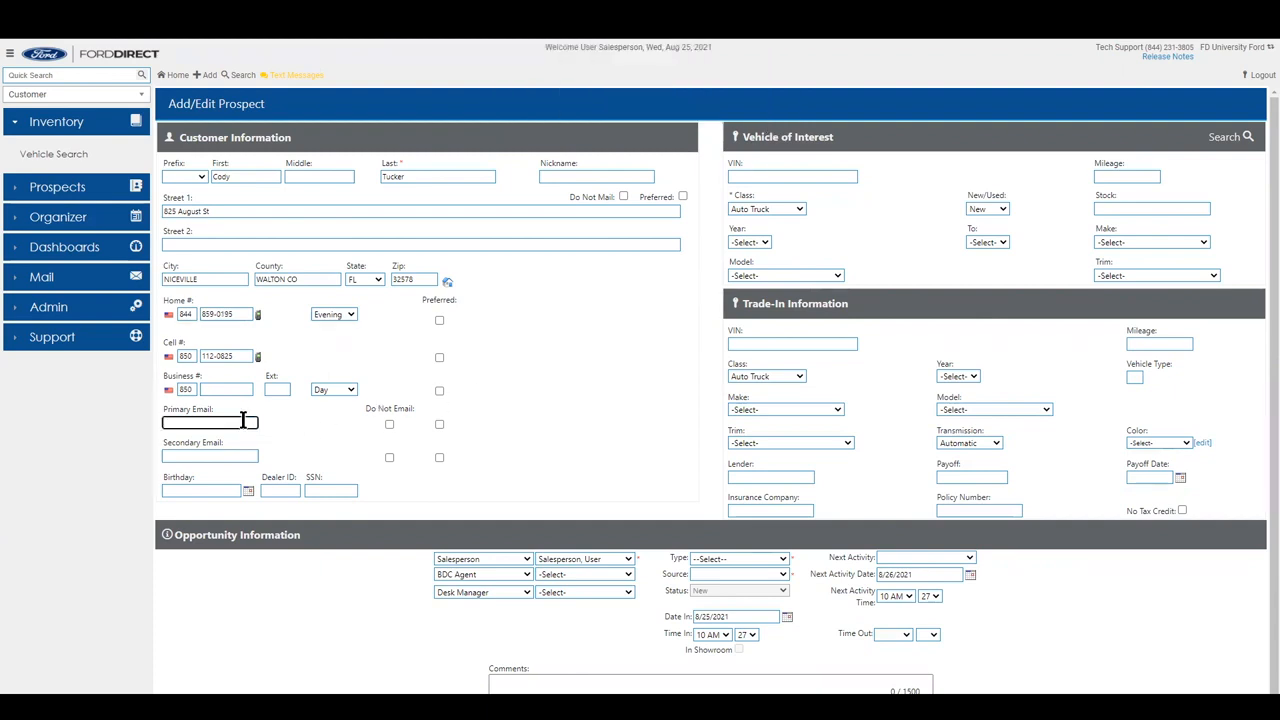
click(322, 431)
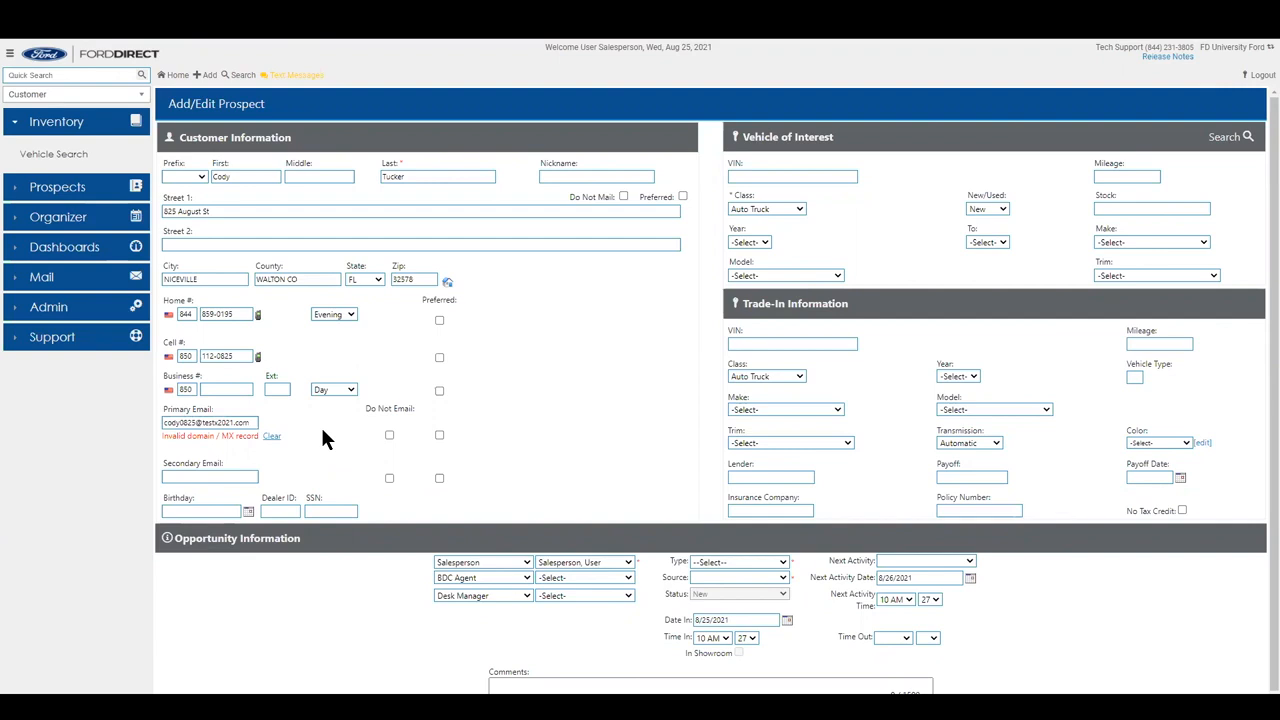
click(216, 422)
key(Delete)
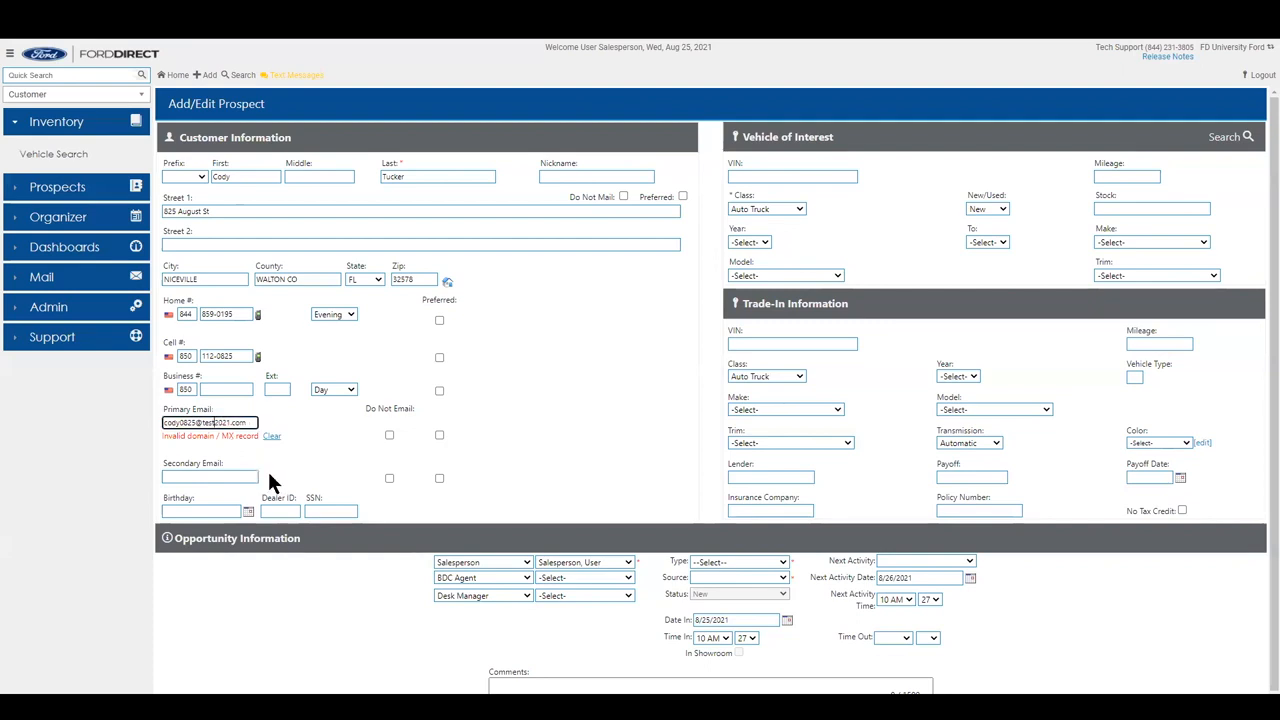
click(322, 420)
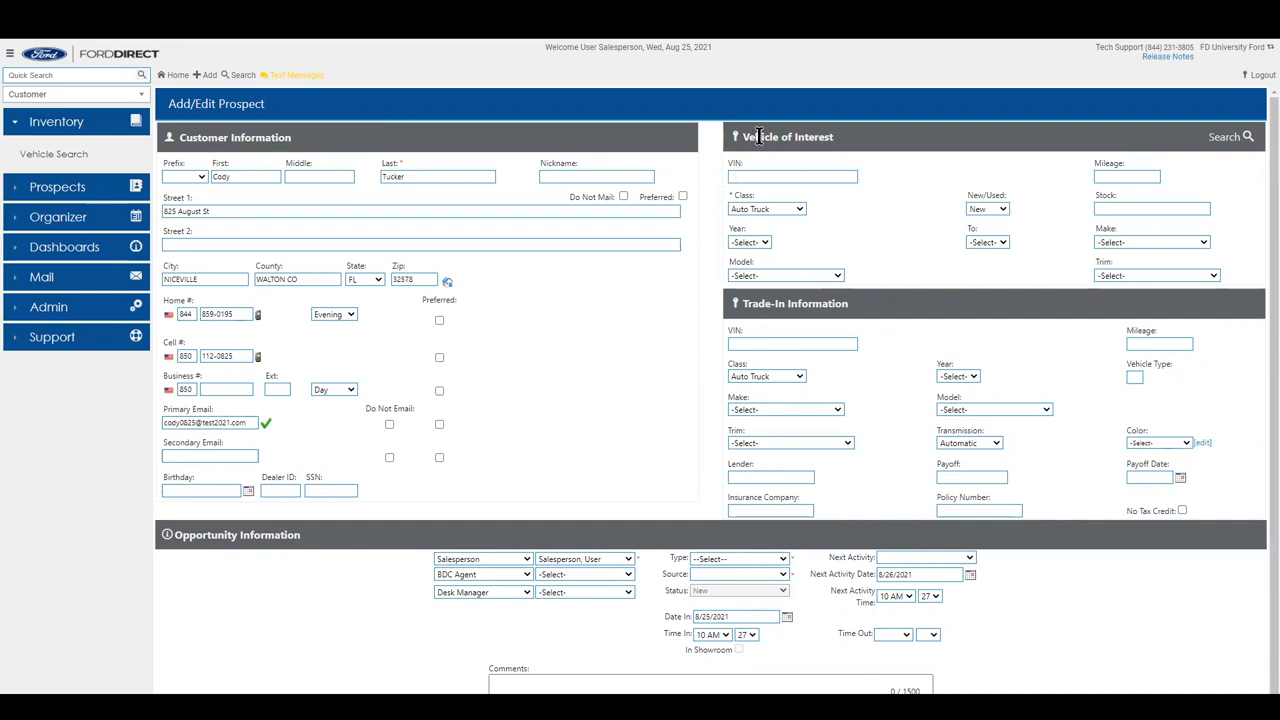
Open the vehicle inventory search limited to new vehicles with model Fusion.
double_click(1103, 196)
click(1105, 213)
click(1222, 139)
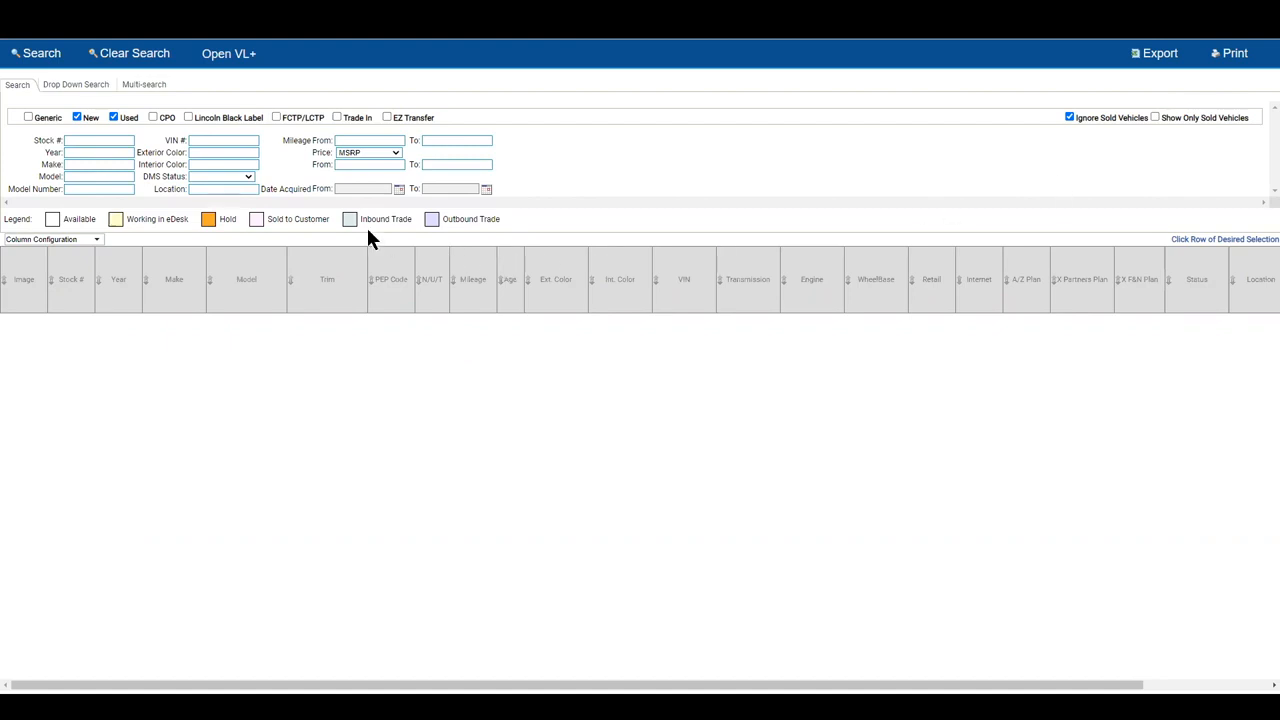
click(113, 118)
click(82, 178)
text(Fusion)
Run the Fusion inventory search and pick stock L0541, the 2020 Fusion SE.
click(34, 56)
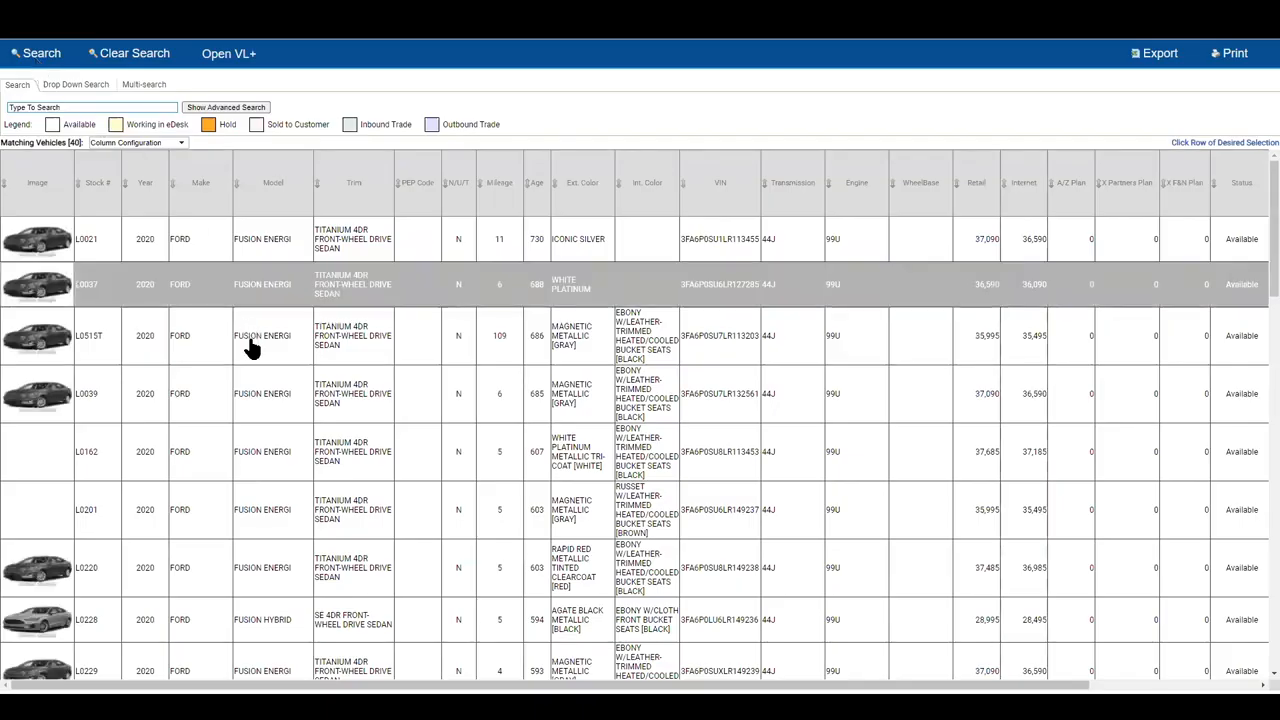
scroll(257, 381, down, 10)
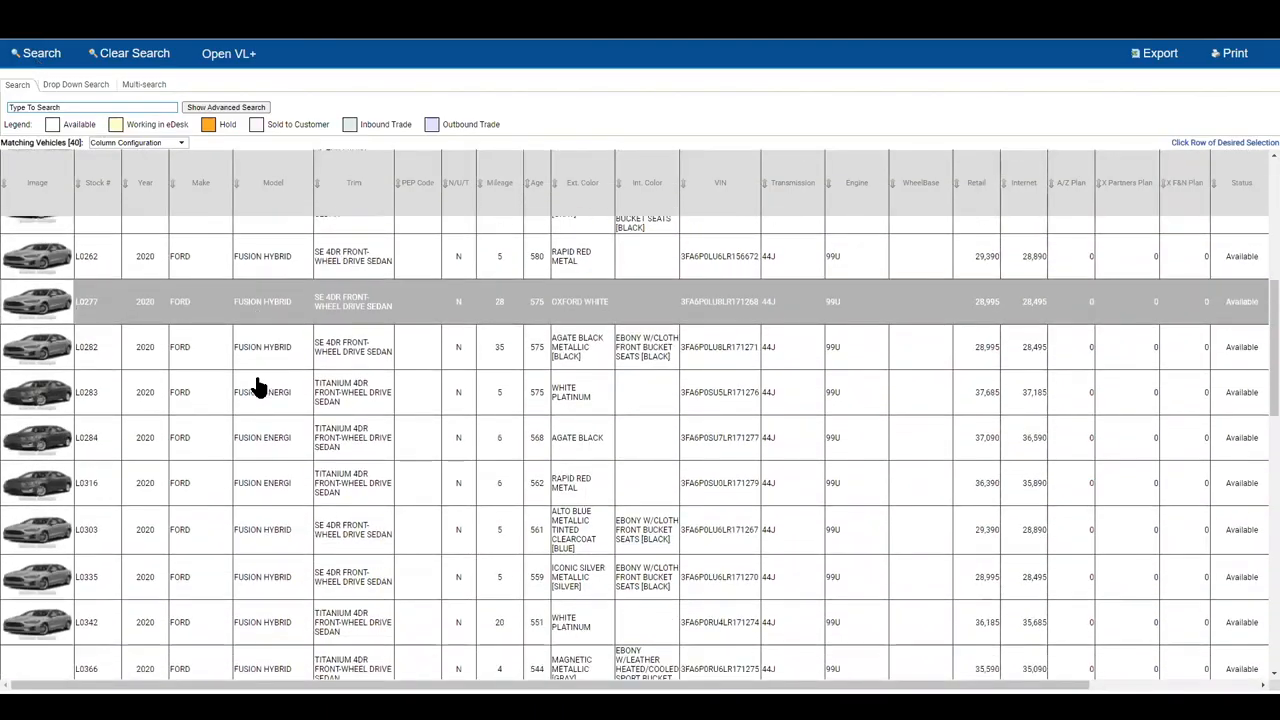
scroll(255, 381, down, 9)
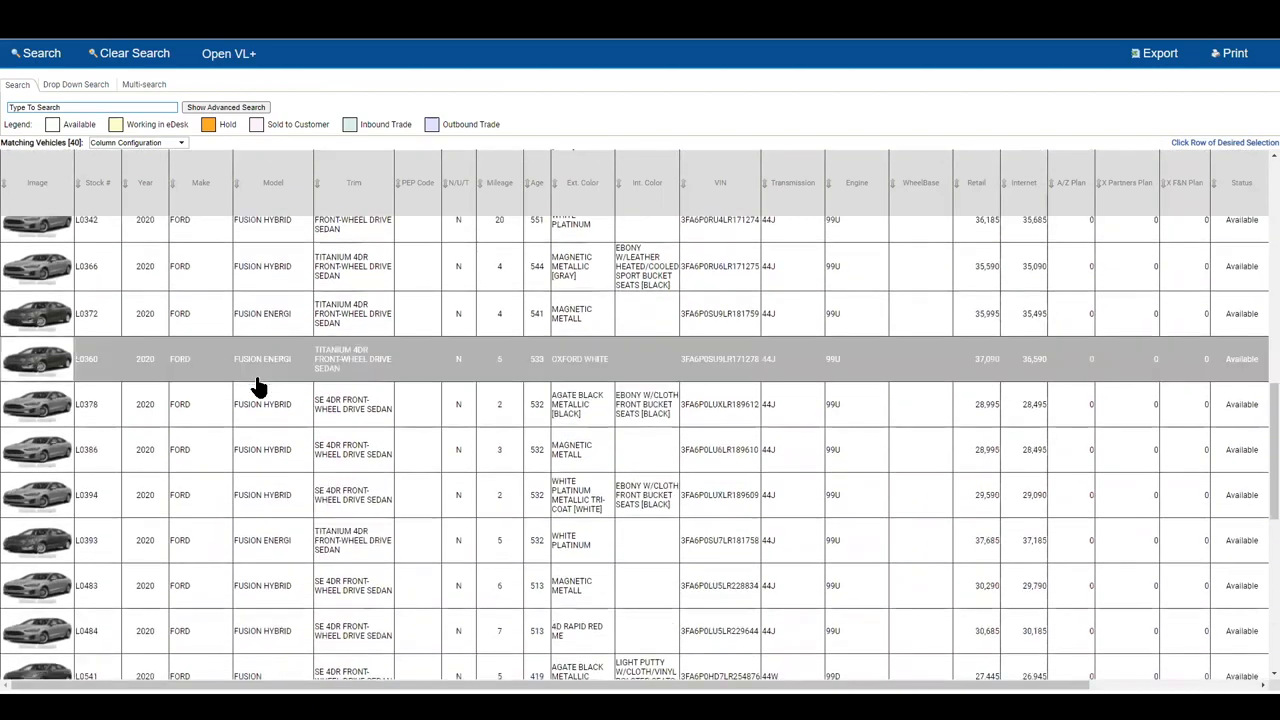
scroll(257, 396, down, 1)
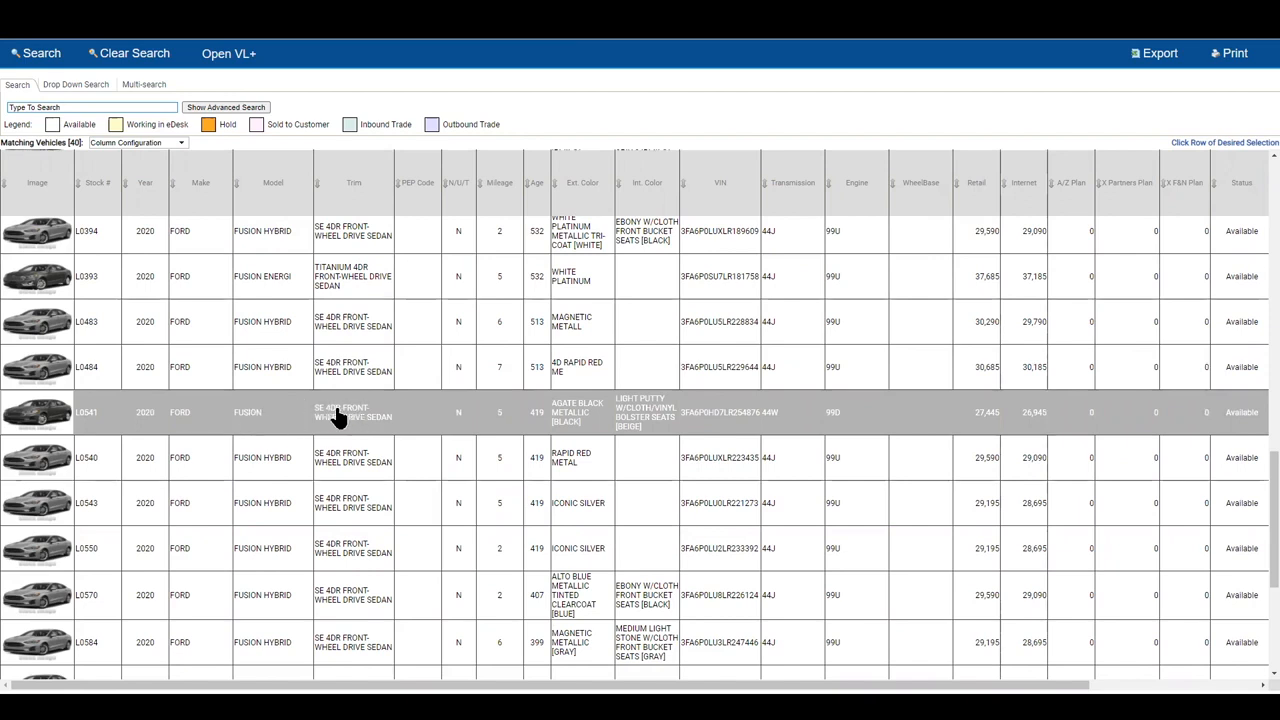
click(229, 427)
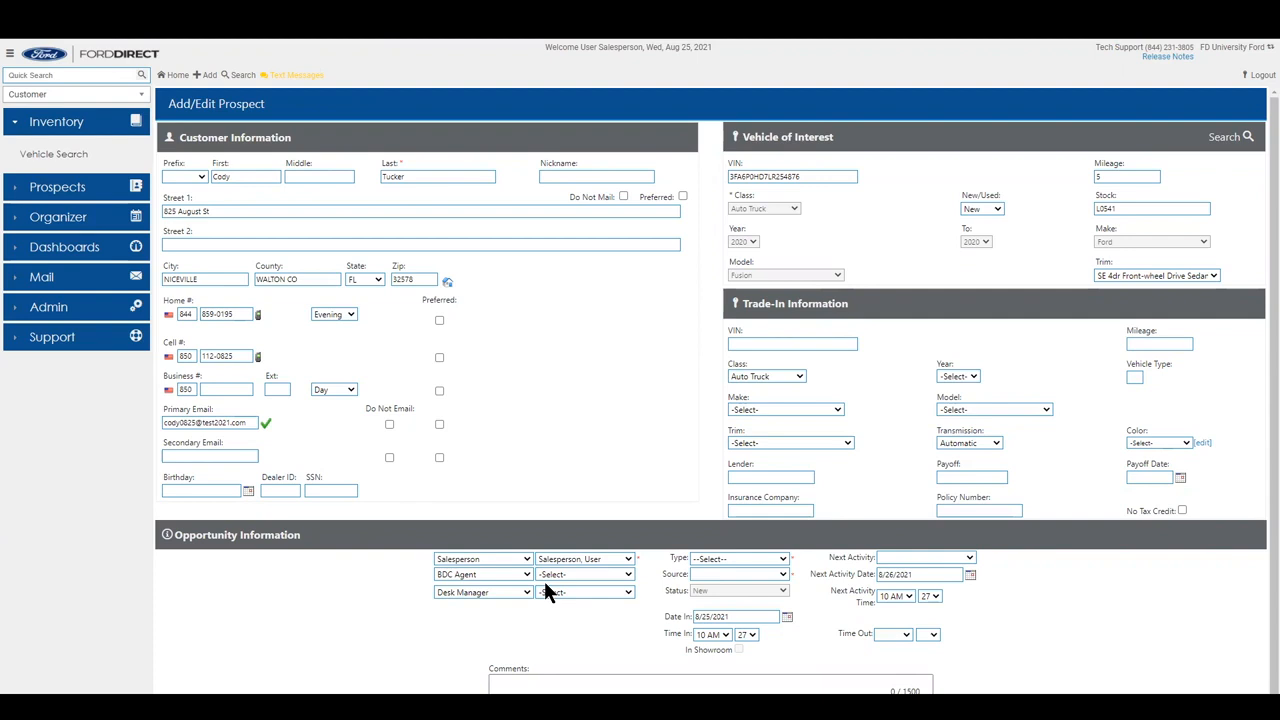
Choose Phone Up as the opportunity type and Google as the lead source.
click(740, 558)
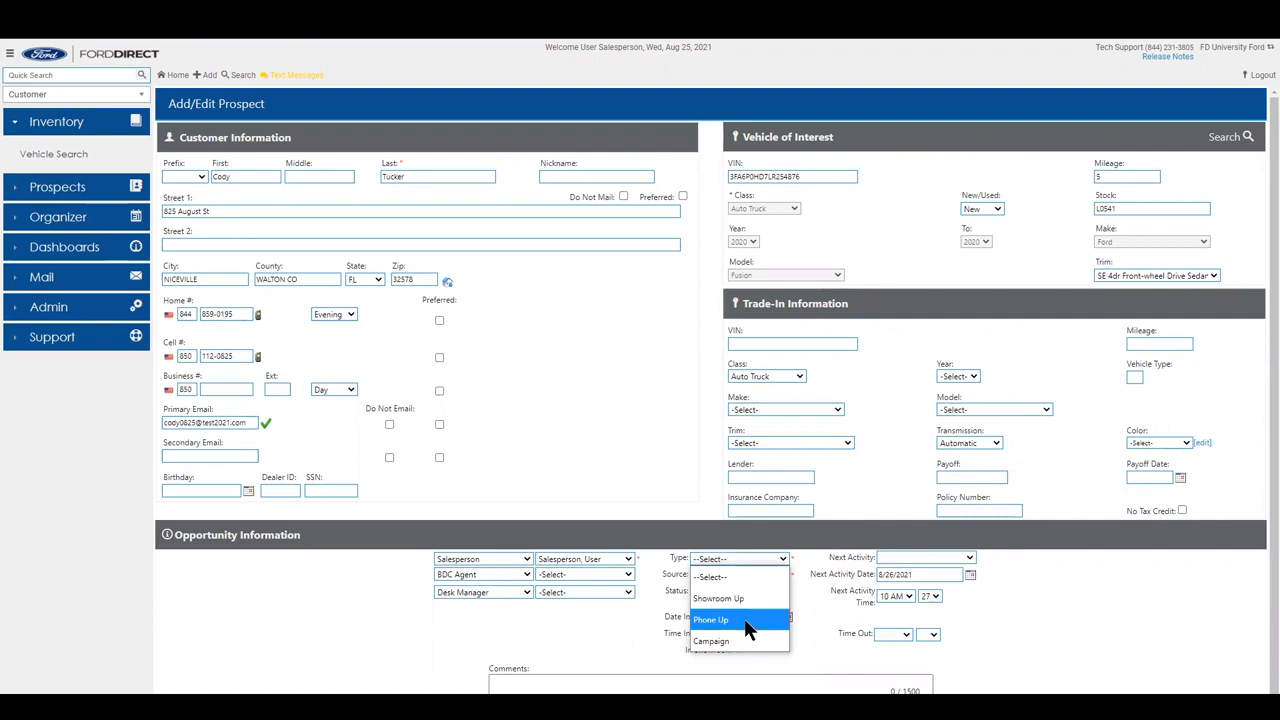
click(744, 618)
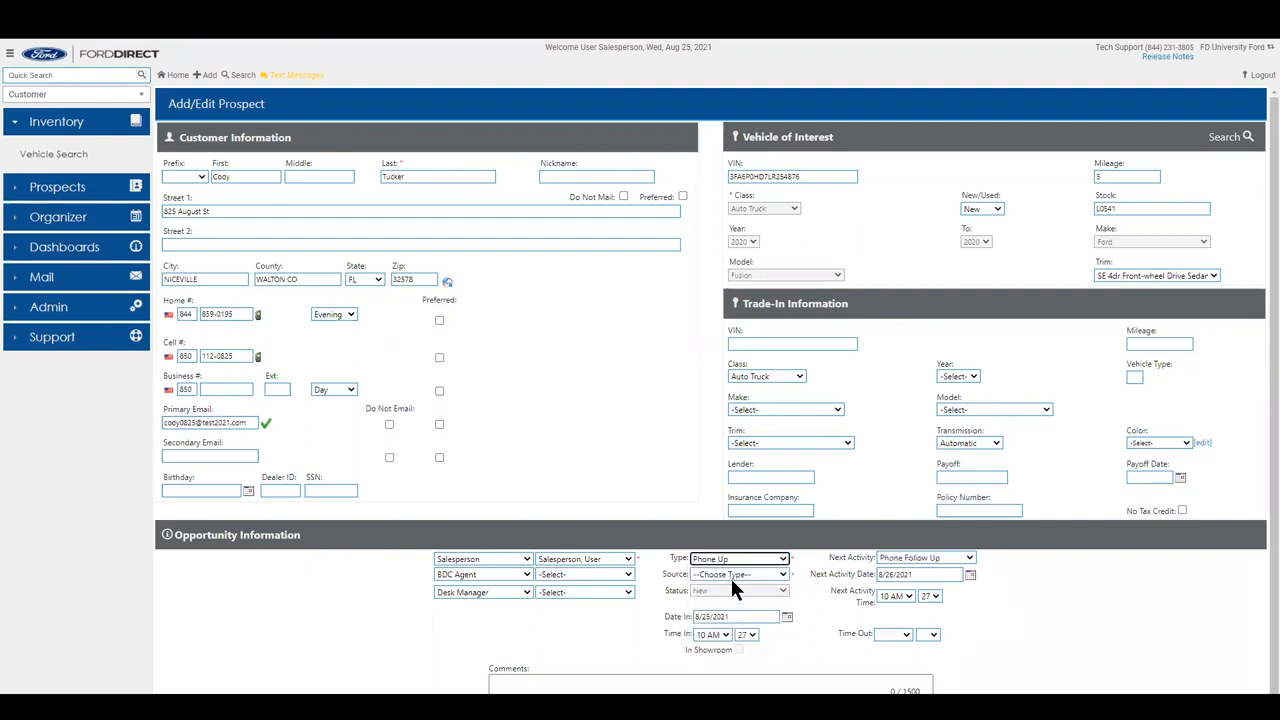
click(730, 575)
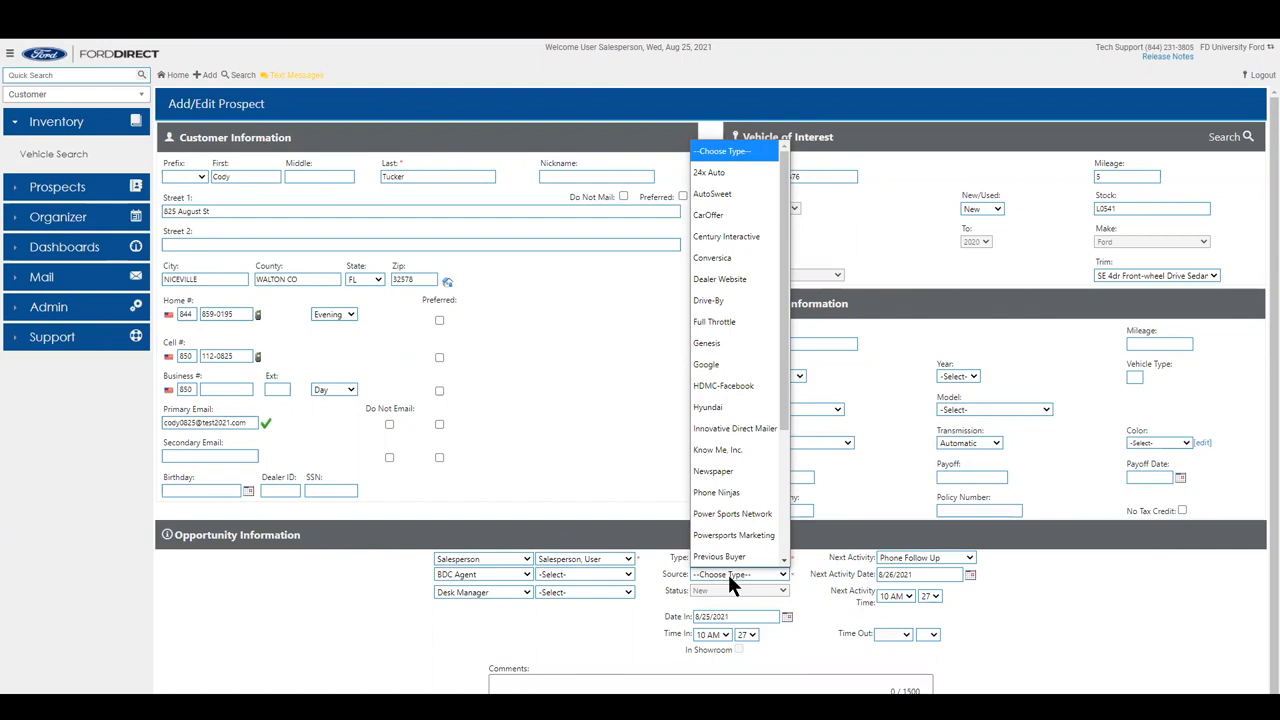
click(712, 364)
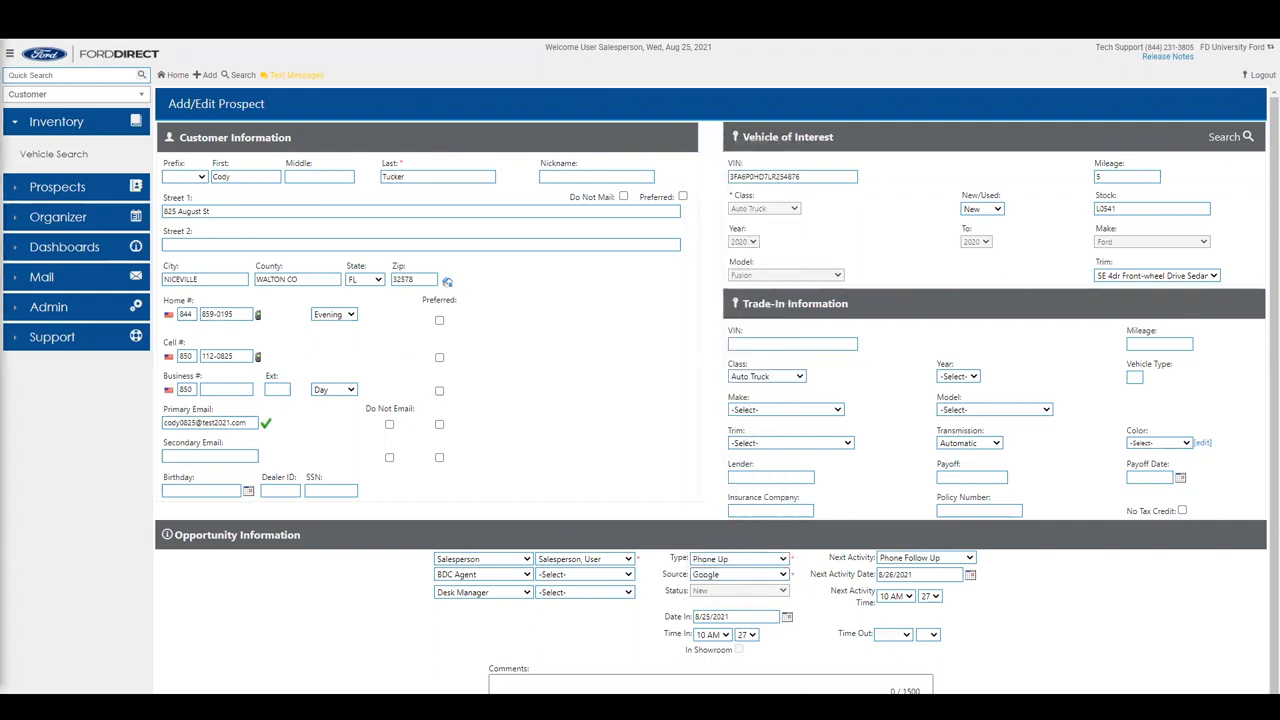
Paste the comment 'Customer is buying a car for their commute' into the Comments box.
click(532, 687)
text(Customer is buying a car for their commute)
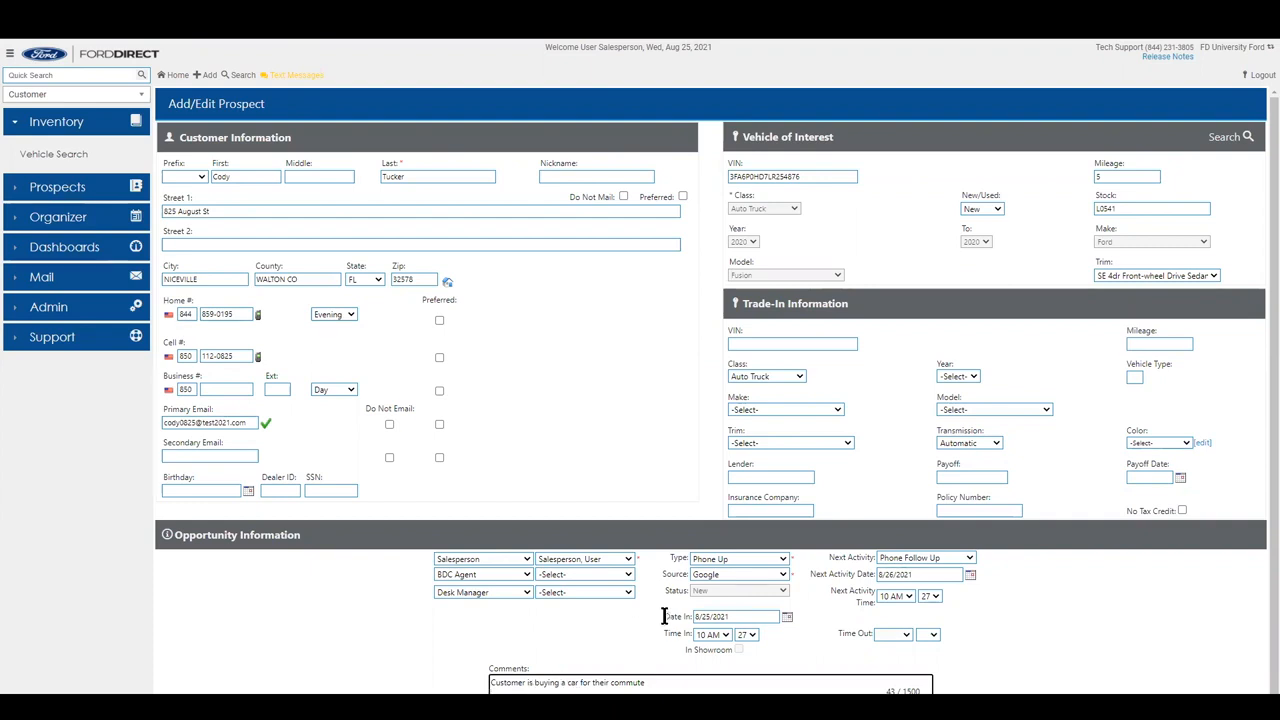
scroll(663, 616, down, 1)
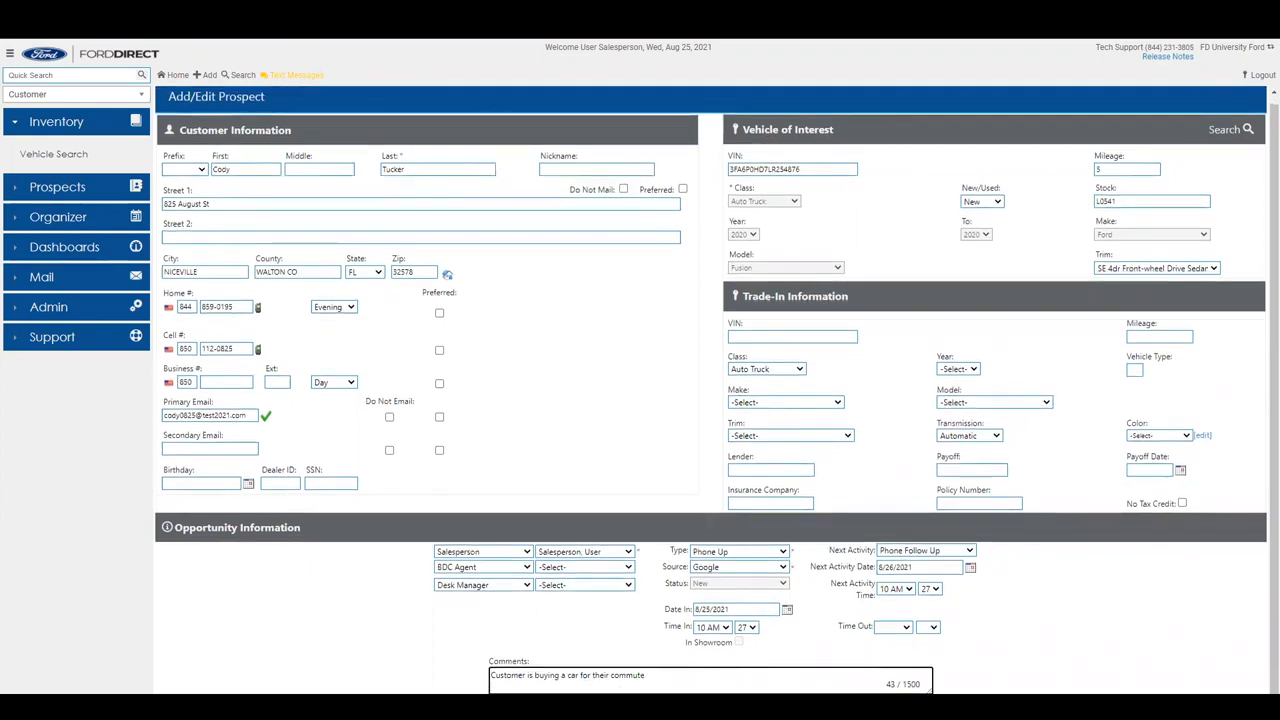